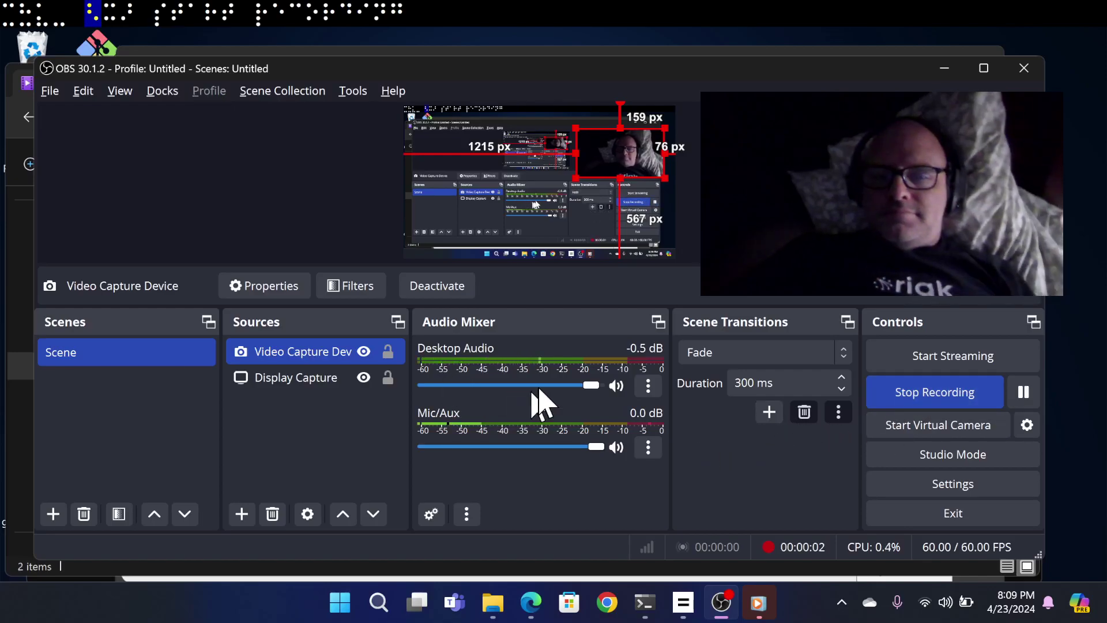
Step: Switch to the Windows PowerShell terminal, look at the hidden system tray icons, and return focus to the command prompt
{"action": "key", "text": "alt+Tab"}
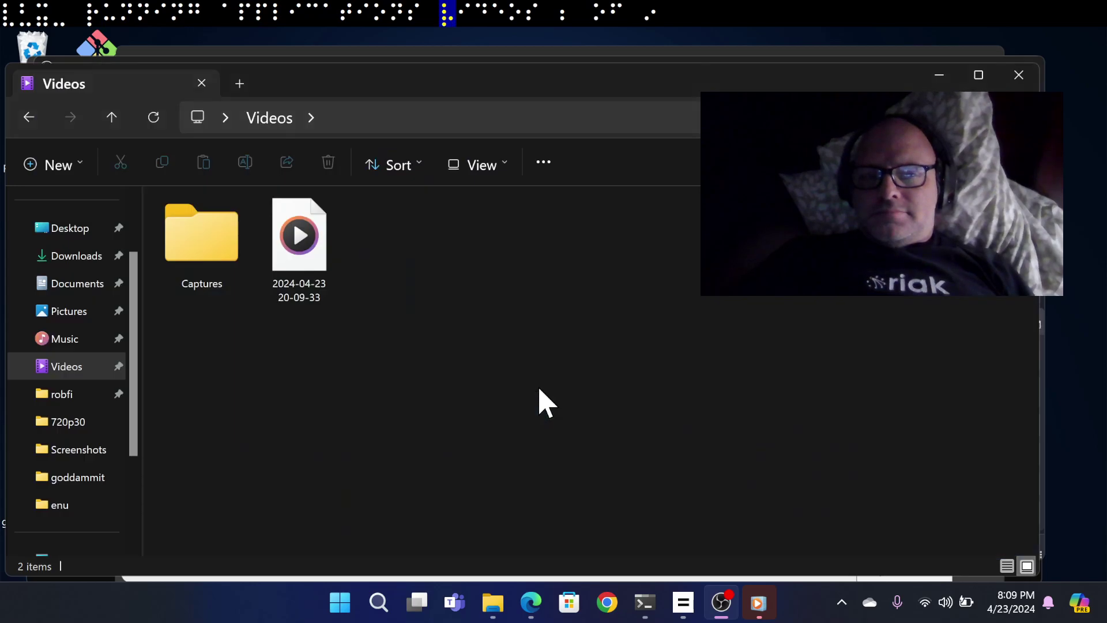
{"action": "key", "text": "alt+Tab"}
{"action": "key", "text": "alt+Tab"}
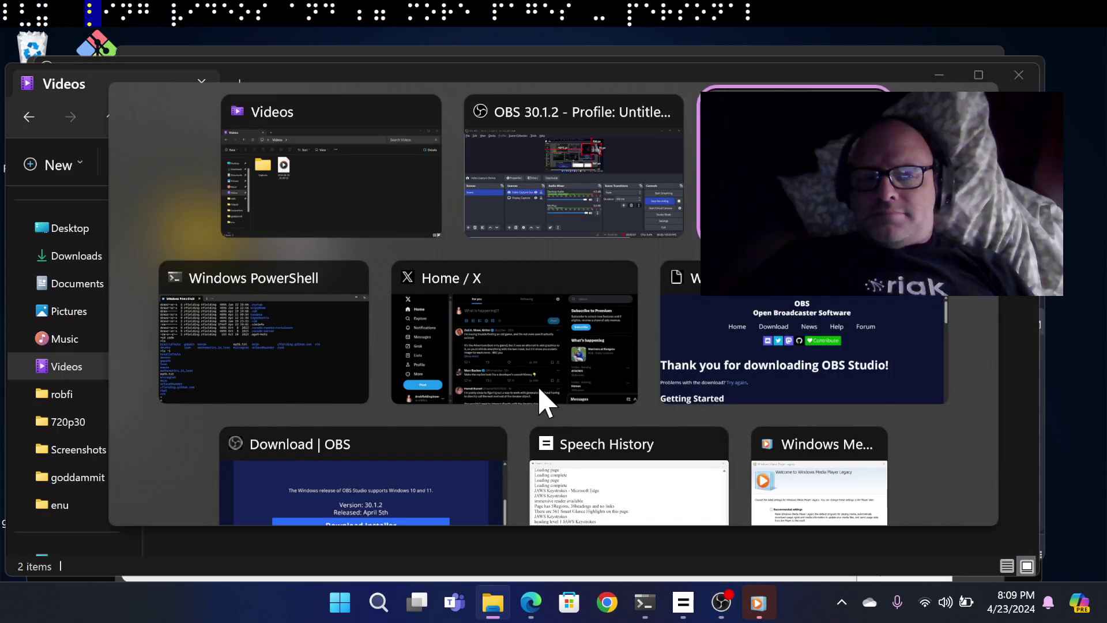
{"action": "key", "text": "alt+Tab"}
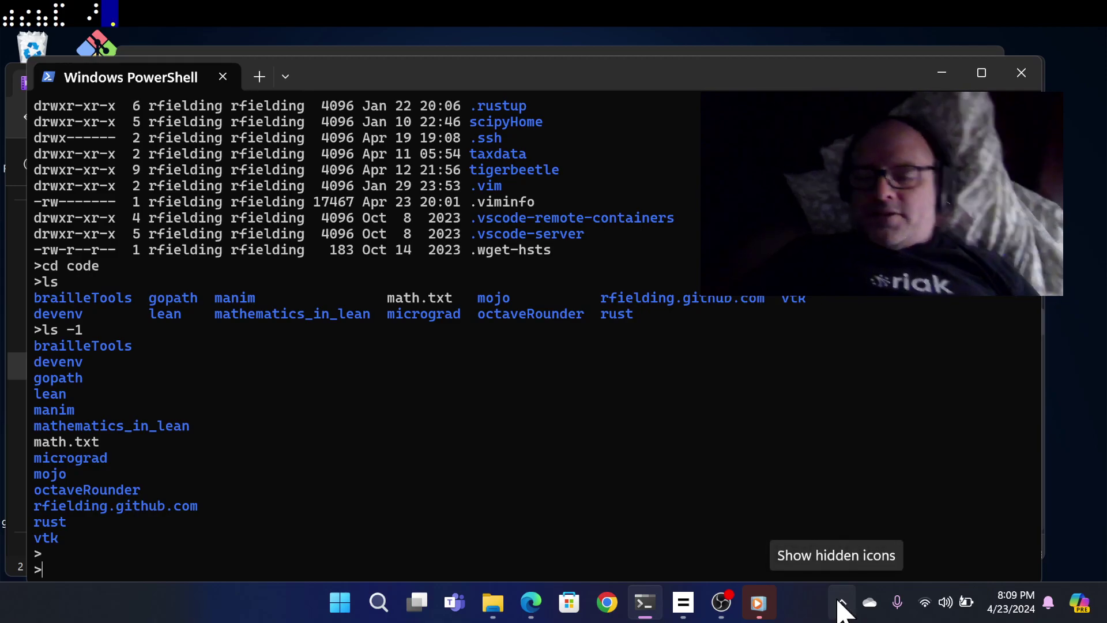
{"action": "left_click", "coordinate": [840, 603]}
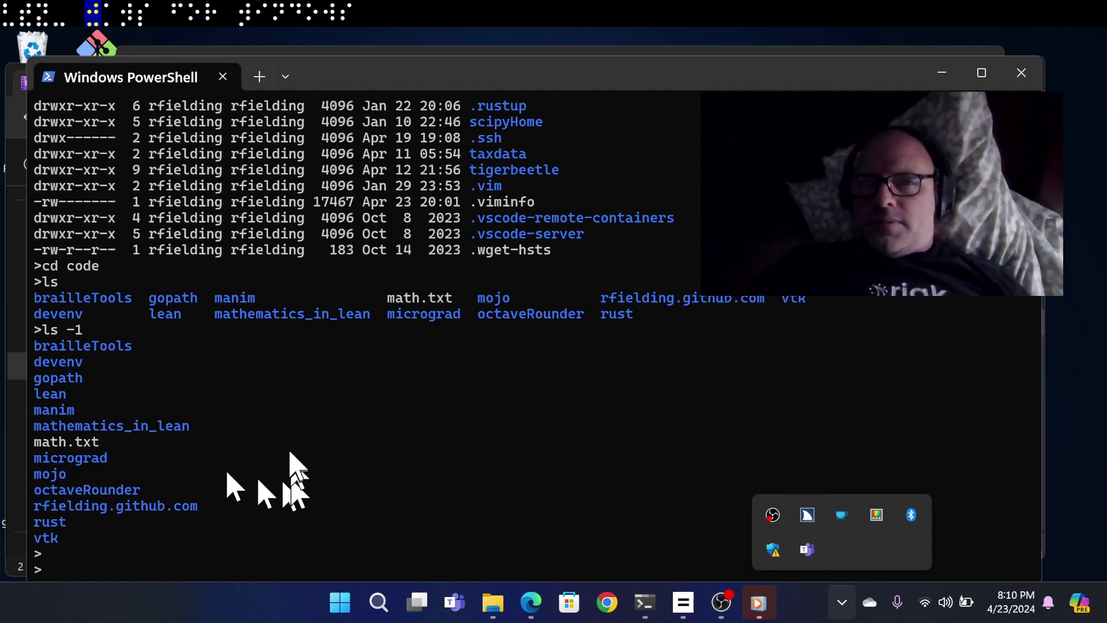
{"action": "left_click", "coordinate": [291, 470]}
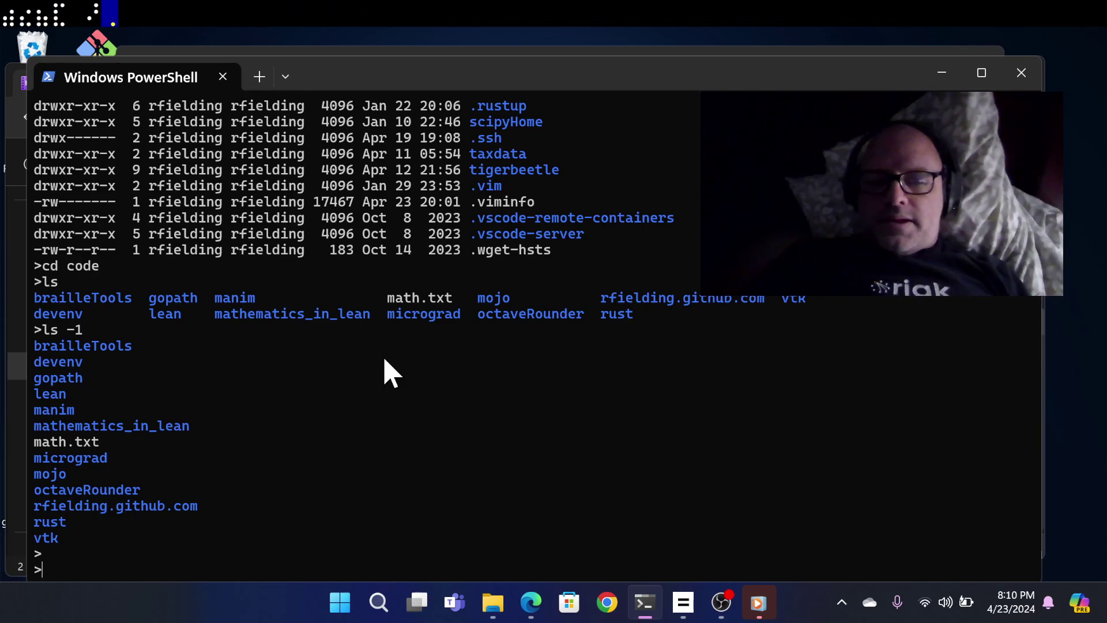
{"action": "type", "text": "h"}
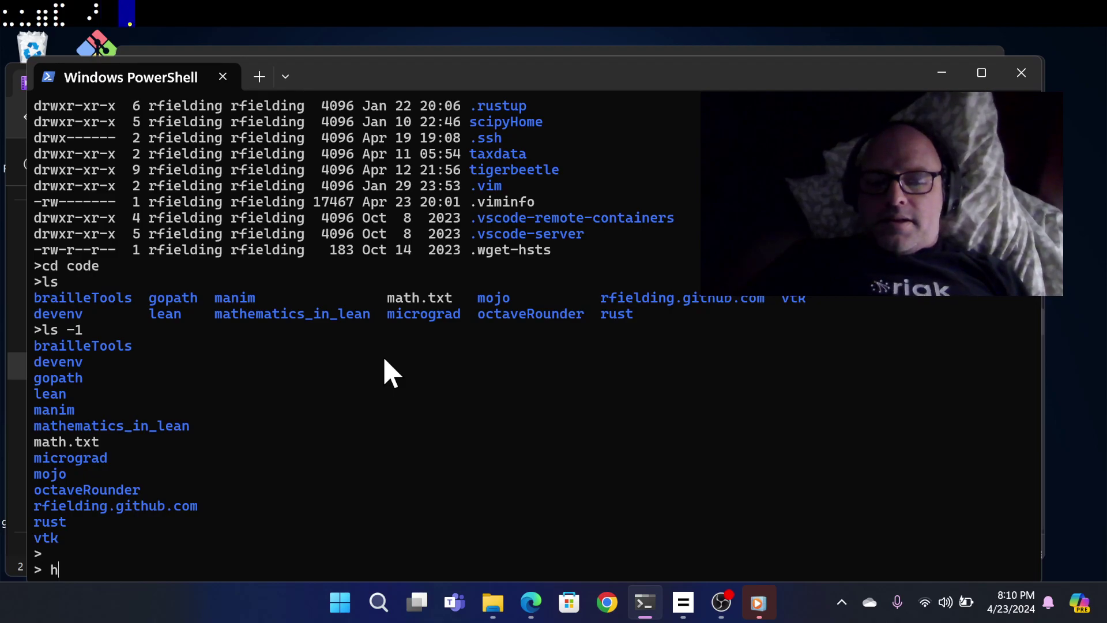
{"action": "type", "text": "ello"}
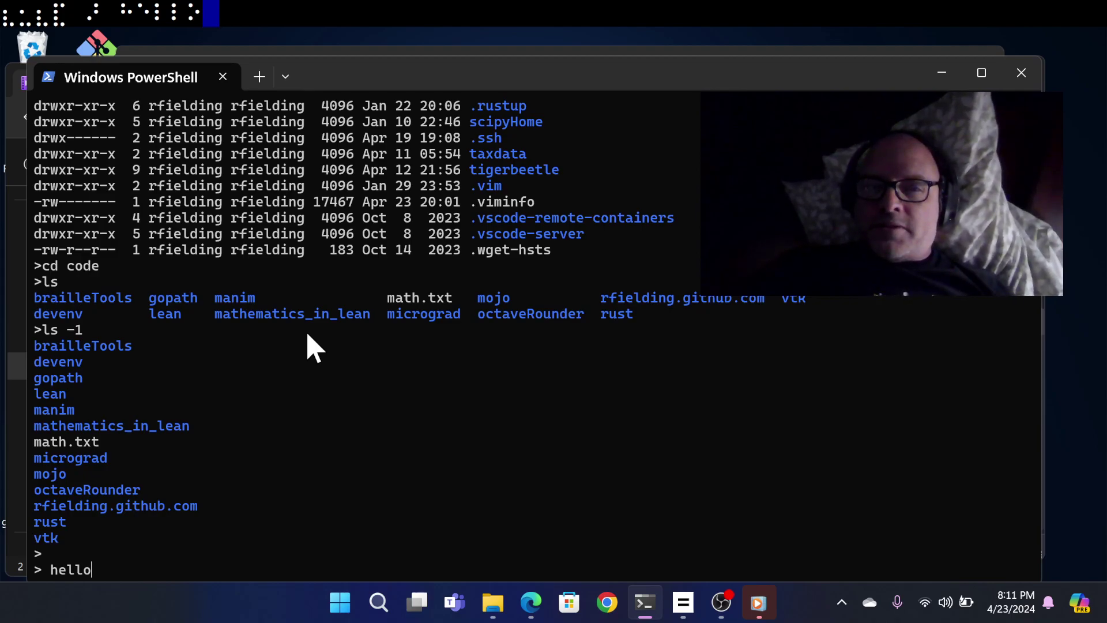
{"action": "key", "text": "BackSpace"}
{"action": "key", "text": "BackSpace"}
{"action": "key", "text": "BackSpace"}
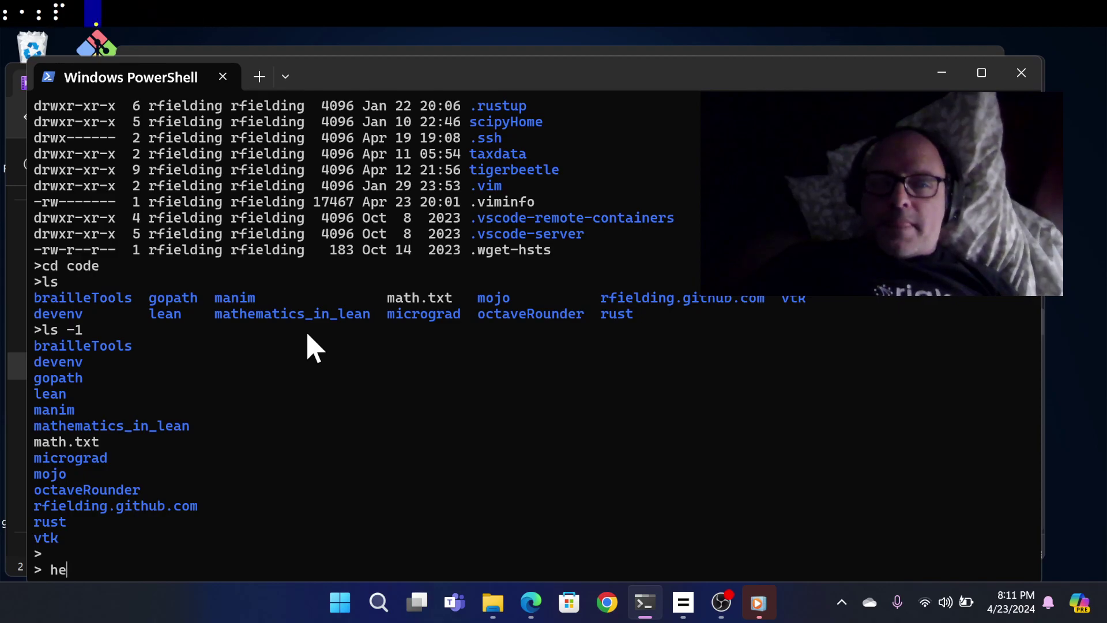
{"action": "key", "text": "BackSpace"}
{"action": "key", "text": "BackSpace"}
{"action": "key", "text": "BackSpace"}
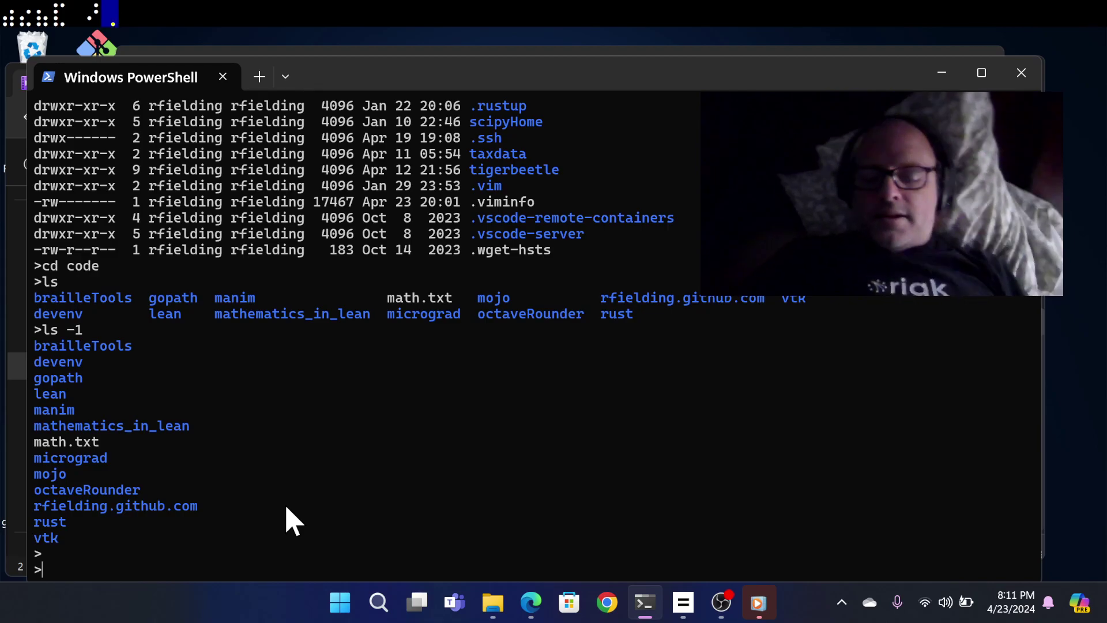
Step: Run the command "echo screen readers are fun" at the prompt
{"action": "type", "text": "echo "}
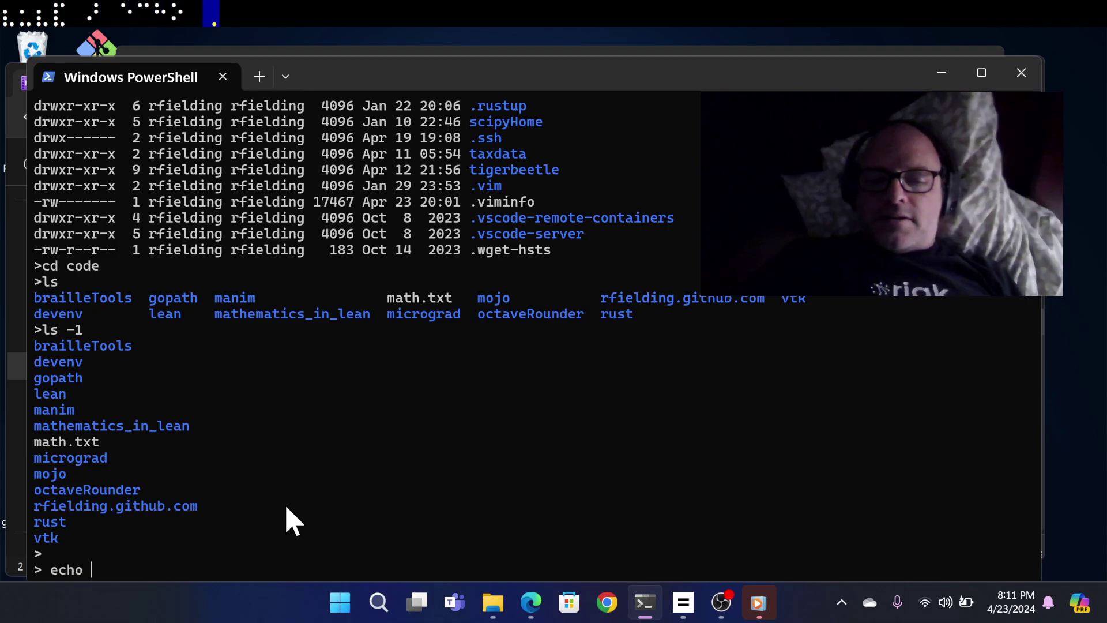
{"action": "type", "text": "s"}
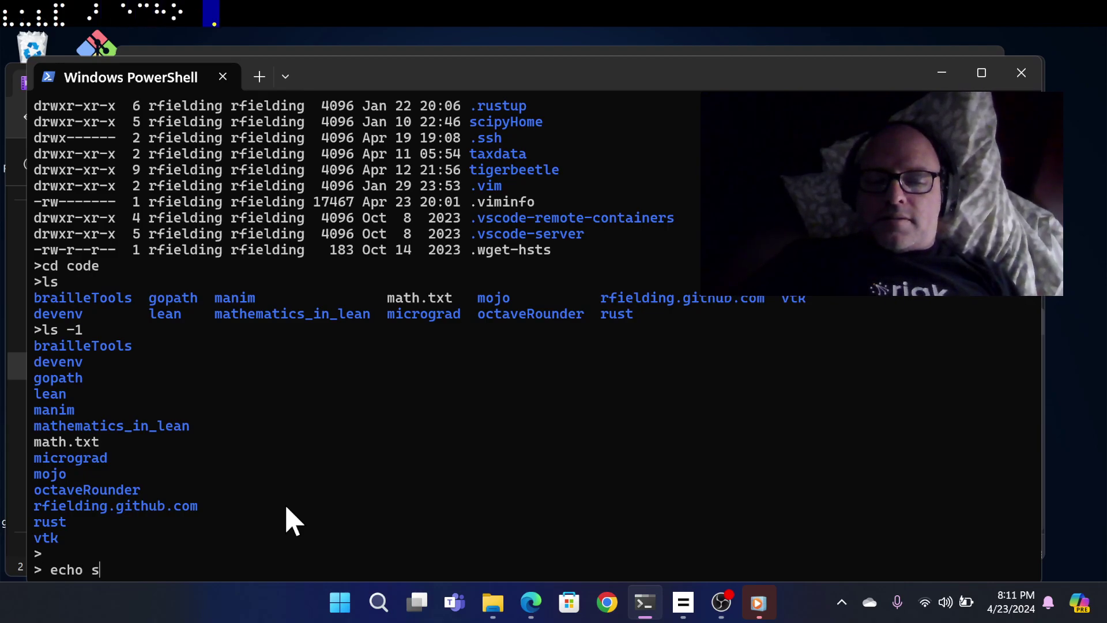
{"action": "type", "text": "creen readers are "}
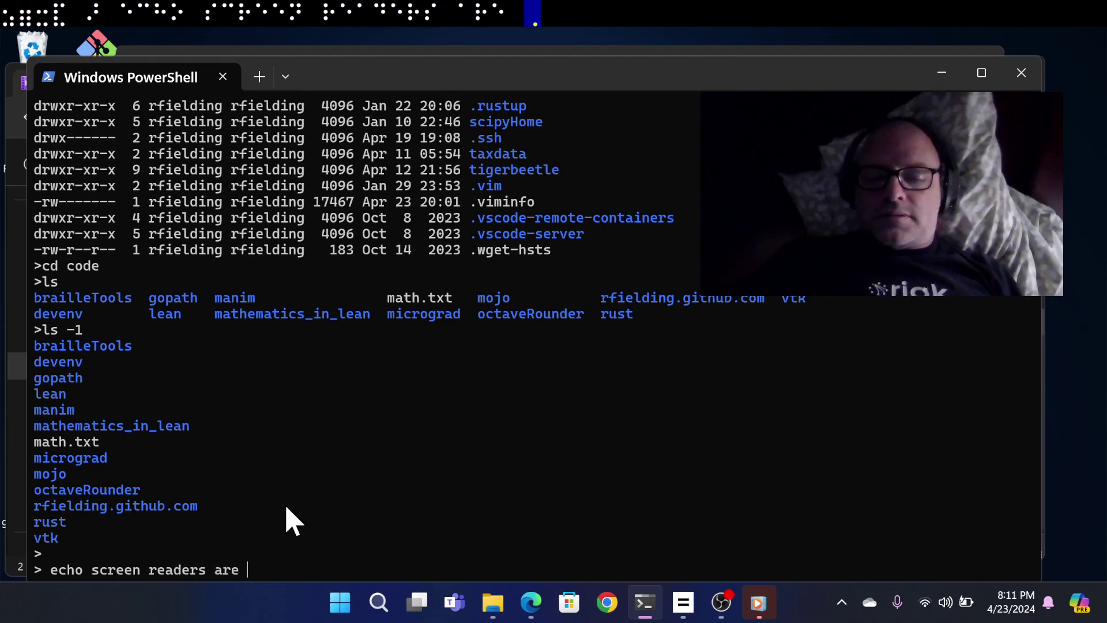
{"action": "type", "text": "fun"}
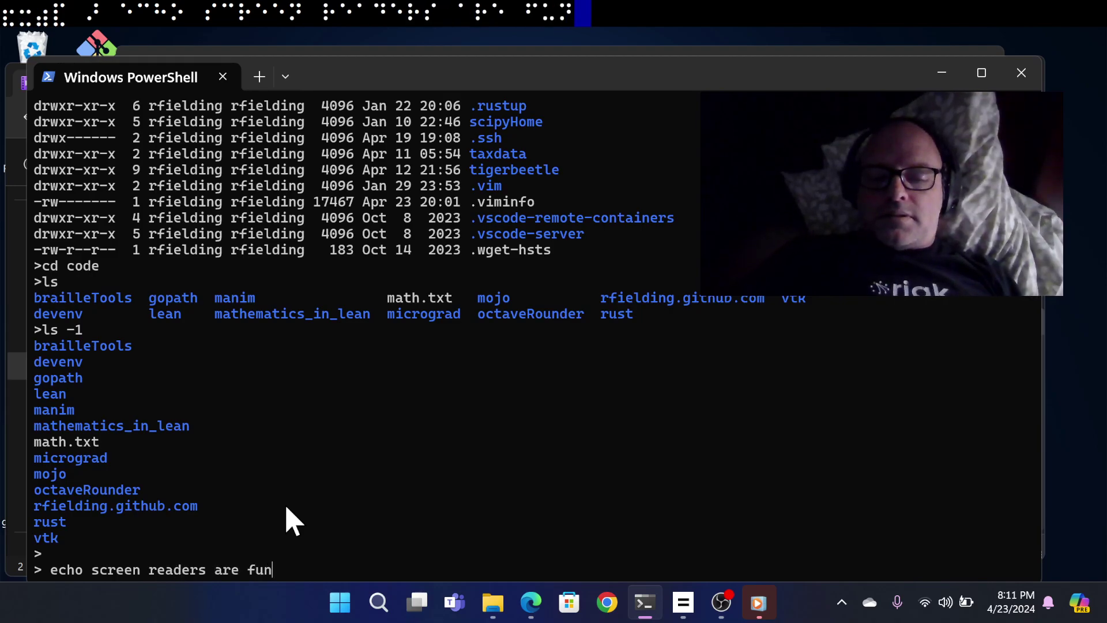
{"action": "key", "text": "Return"}
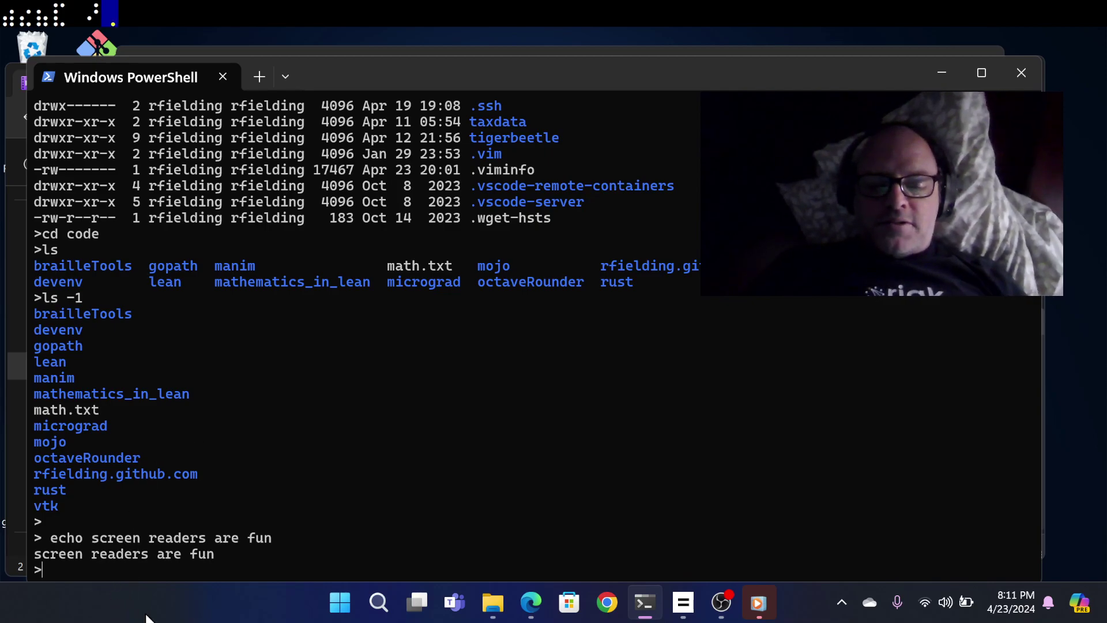
Step: Enter the terminal's copy mode and place the cursor at the start of the echoed "screen readers are fun" line
{"action": "key", "text": "ctrl+a"}
{"action": "key", "text": "bracketleft"}
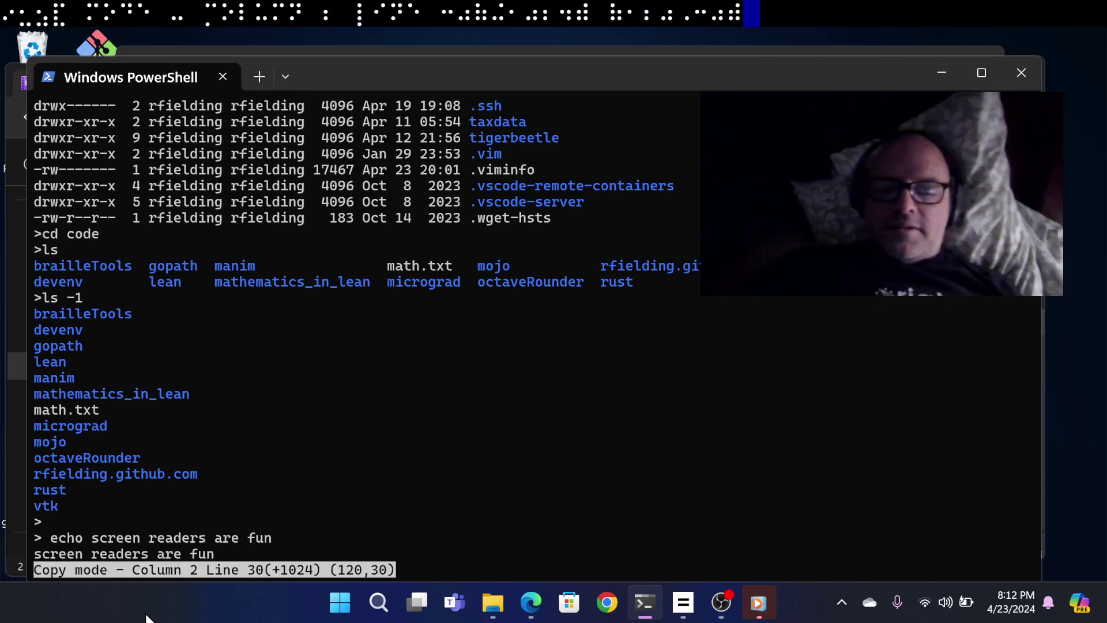
{"action": "key", "text": "Escape"}
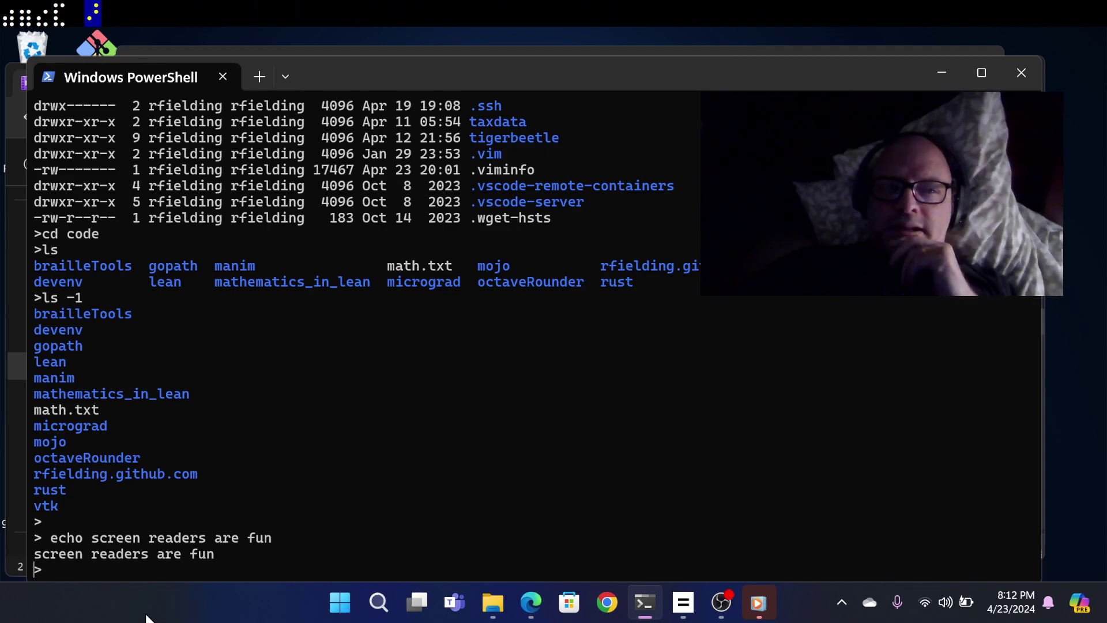
{"action": "key", "text": "Up"}
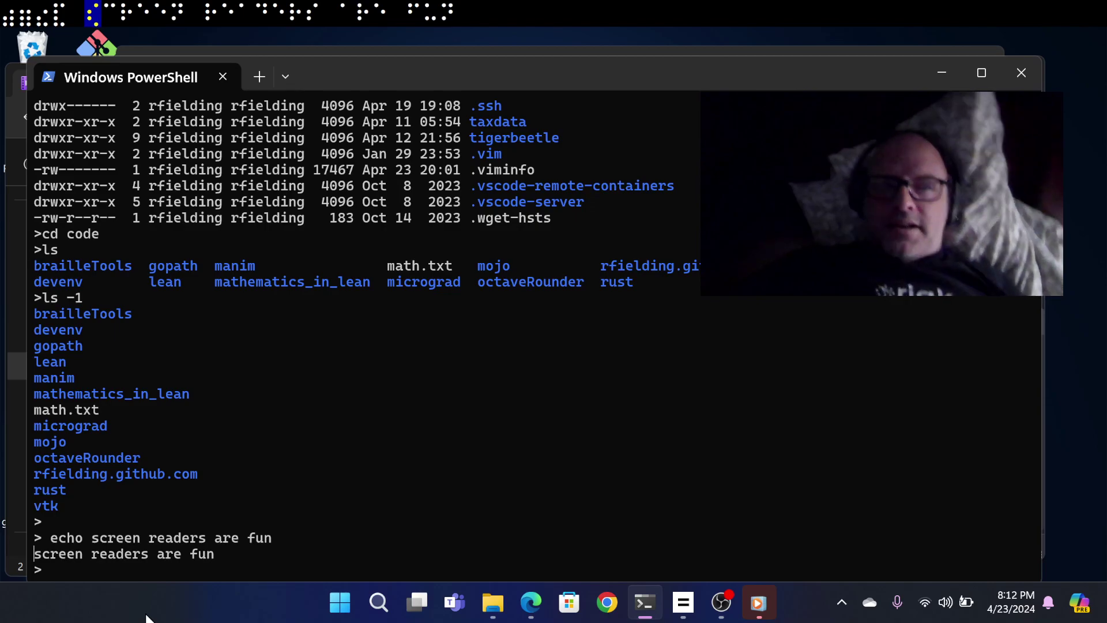
{"action": "key", "text": "Left"}
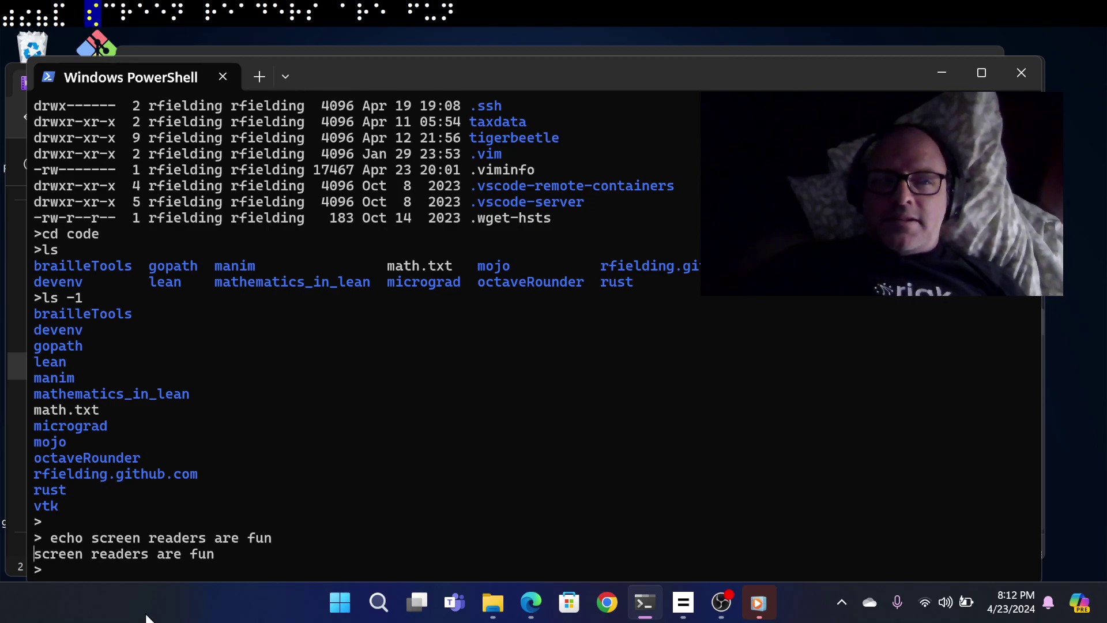
Step: Read the echoed "screen readers are fun" line character by character through to its last word
{"action": "key", "text": "Right"}
{"action": "key", "text": "Right"}
{"action": "key", "text": "Right"}
{"action": "key", "text": "Right"}
{"action": "key", "text": "Right"}
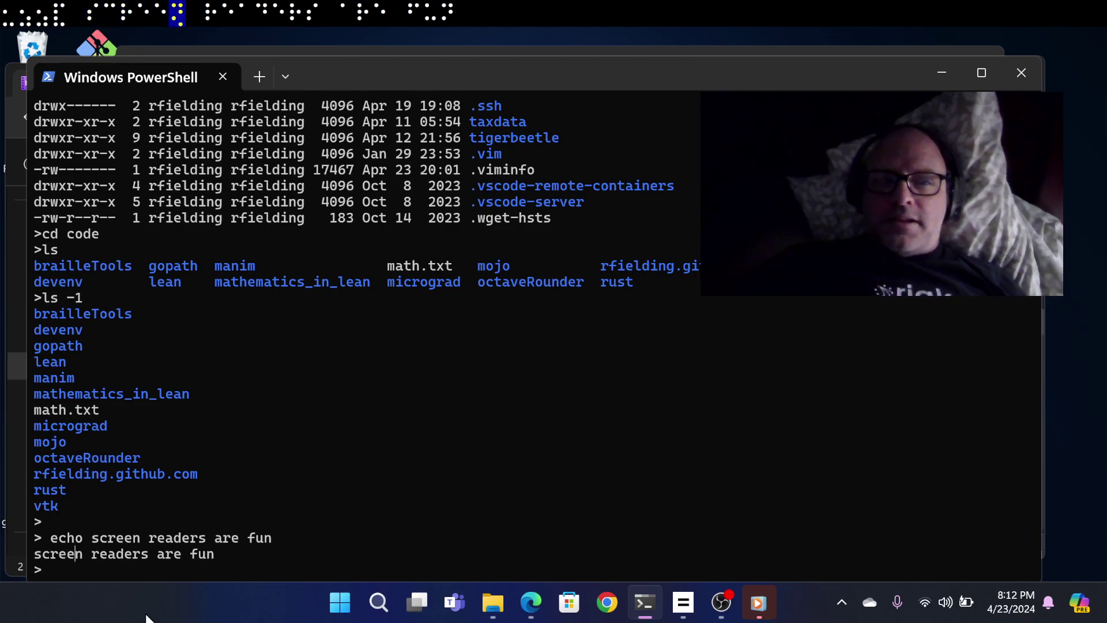
{"action": "key", "text": "Right"}
{"action": "key", "text": "Right"}
{"action": "key", "text": "Right"}
{"action": "key", "text": "Right"}
{"action": "key", "text": "Right"}
{"action": "key", "text": "Right"}
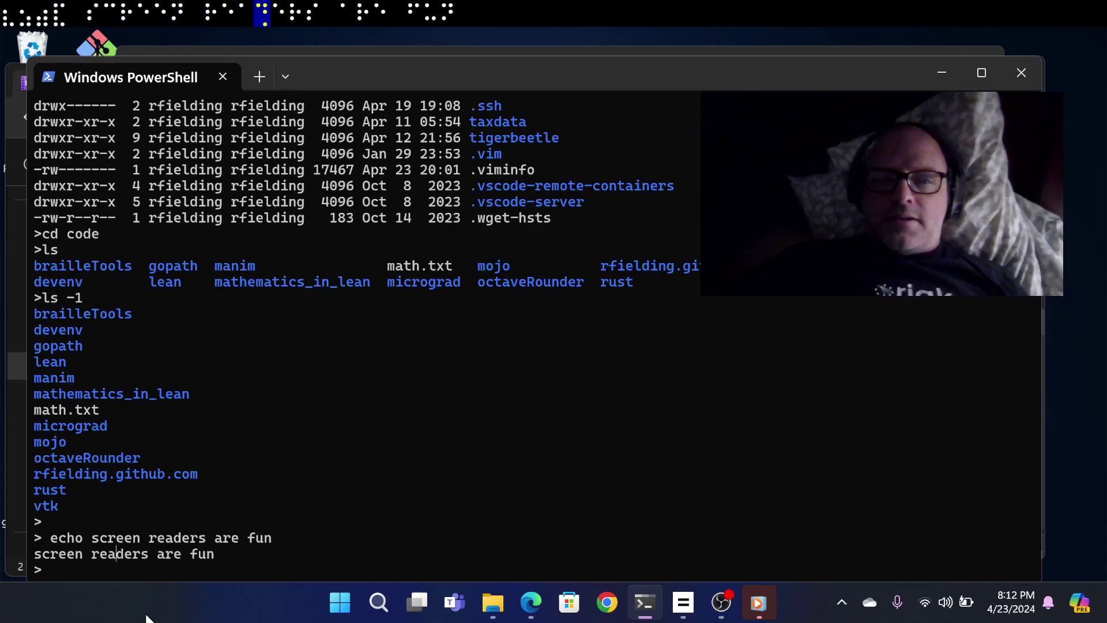
{"action": "key", "text": "Right"}
{"action": "key", "text": "Right"}
{"action": "key", "text": "Right"}
{"action": "key", "text": "Right"}
{"action": "key", "text": "Right"}
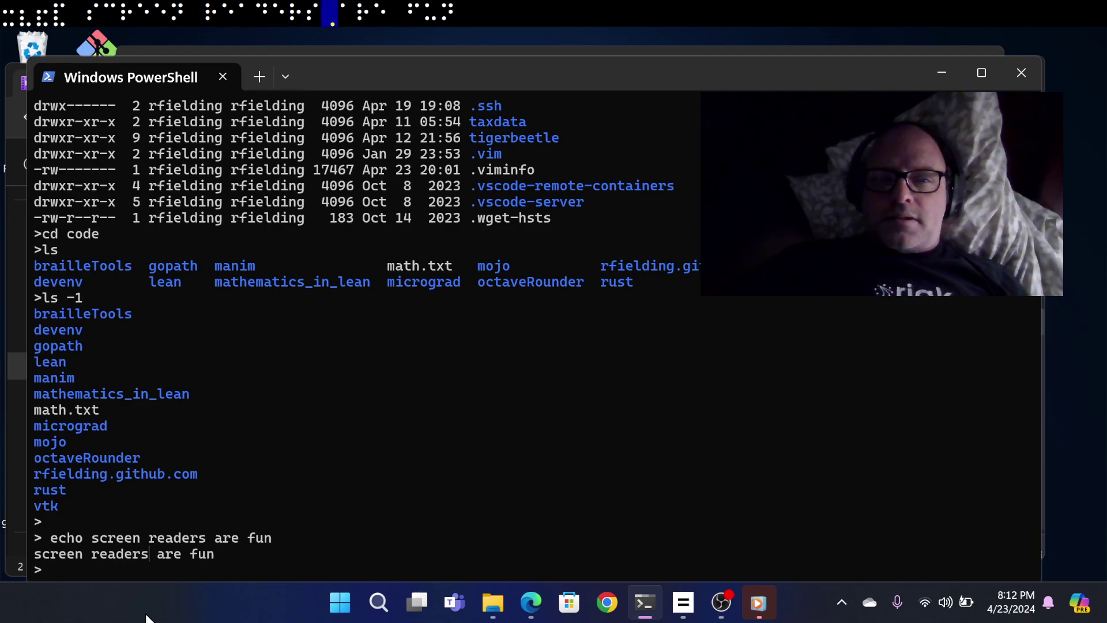
{"action": "key", "text": "Right"}
{"action": "key", "text": "Right"}
{"action": "key", "text": "Right"}
{"action": "key", "text": "Right"}
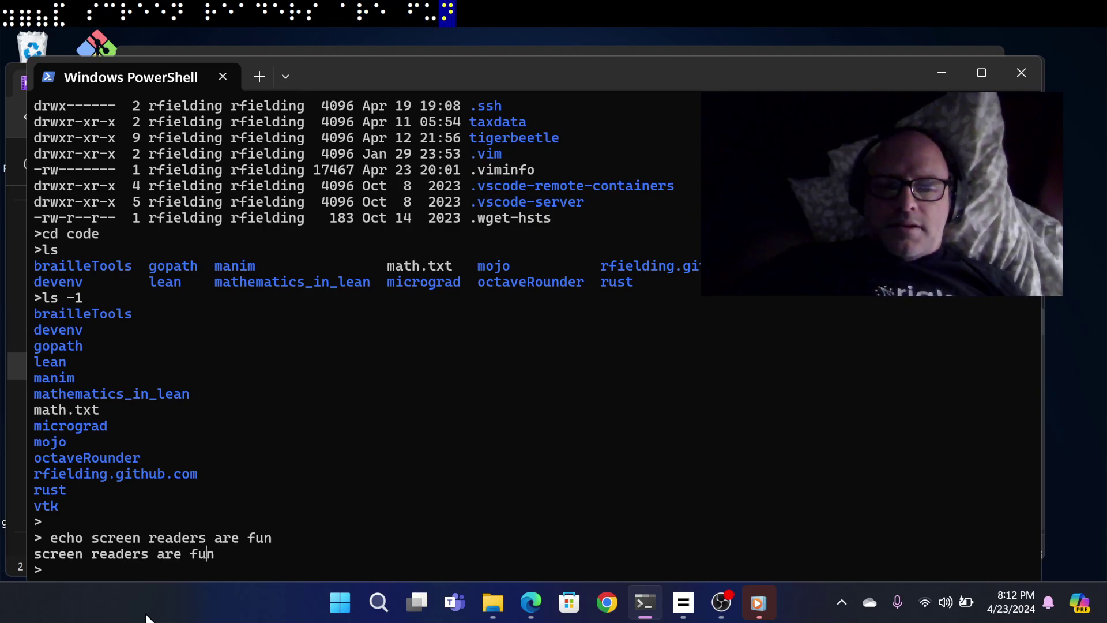
Step: Read the one-per-line directory listing upward, line by line, from the echoed text to the lean entry
{"action": "key", "text": "Up"}
{"action": "key", "text": "Up"}
{"action": "key", "text": "Up"}
{"action": "key", "text": "Up"}
{"action": "key", "text": "Up"}
{"action": "key", "text": "Up"}
{"action": "key", "text": "Up"}
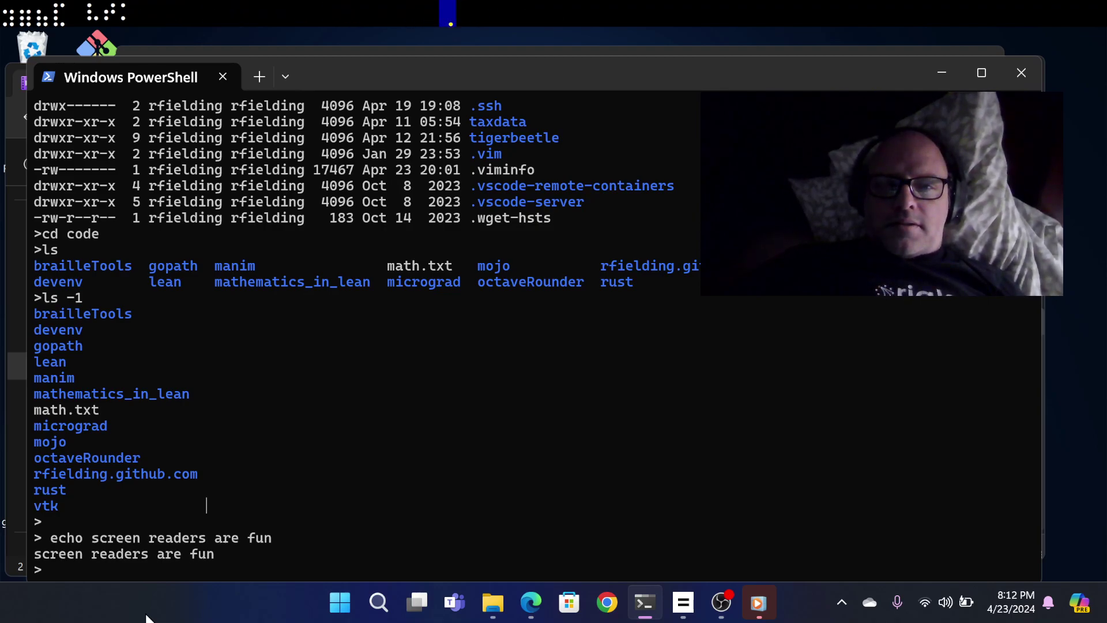
{"action": "key", "text": "Up"}
{"action": "key", "text": "Up"}
{"action": "key", "text": "Up"}
{"action": "key", "text": "Up"}
{"action": "key", "text": "Up"}
{"action": "key", "text": "Up"}
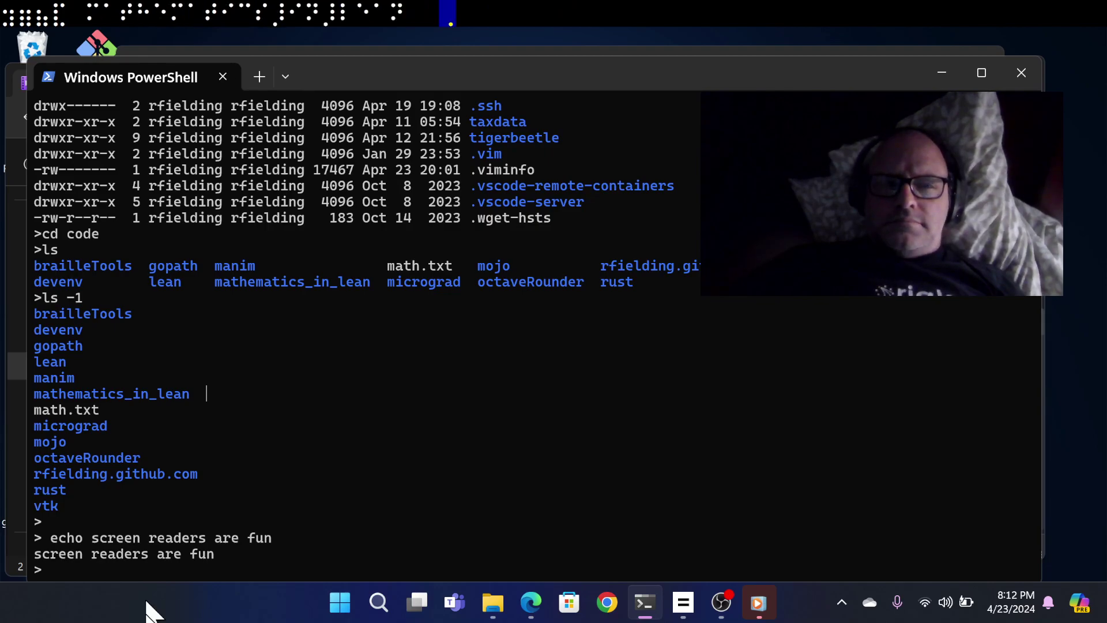
{"action": "key", "text": "Down"}
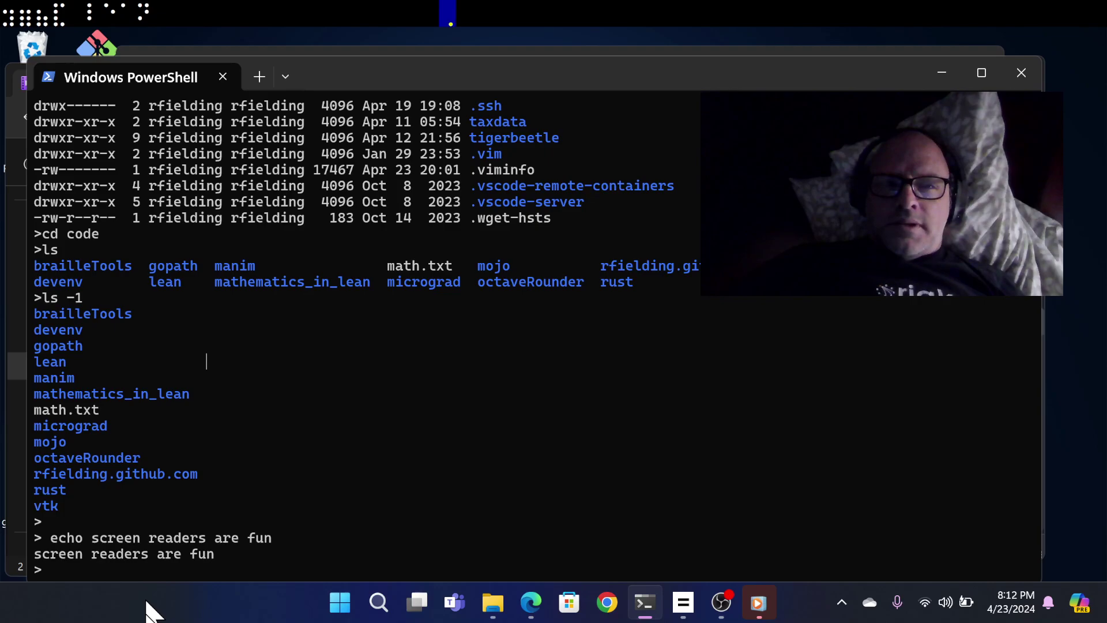
Step: Review the multi-column directory listing above the "ls -1" command, ending on the line with the plain "ls" command
{"action": "key", "text": "Up"}
{"action": "key", "text": "Up"}
{"action": "key", "text": "Up"}
{"action": "key", "text": "Up"}
{"action": "key", "text": "Up"}
{"action": "key", "text": "Up"}
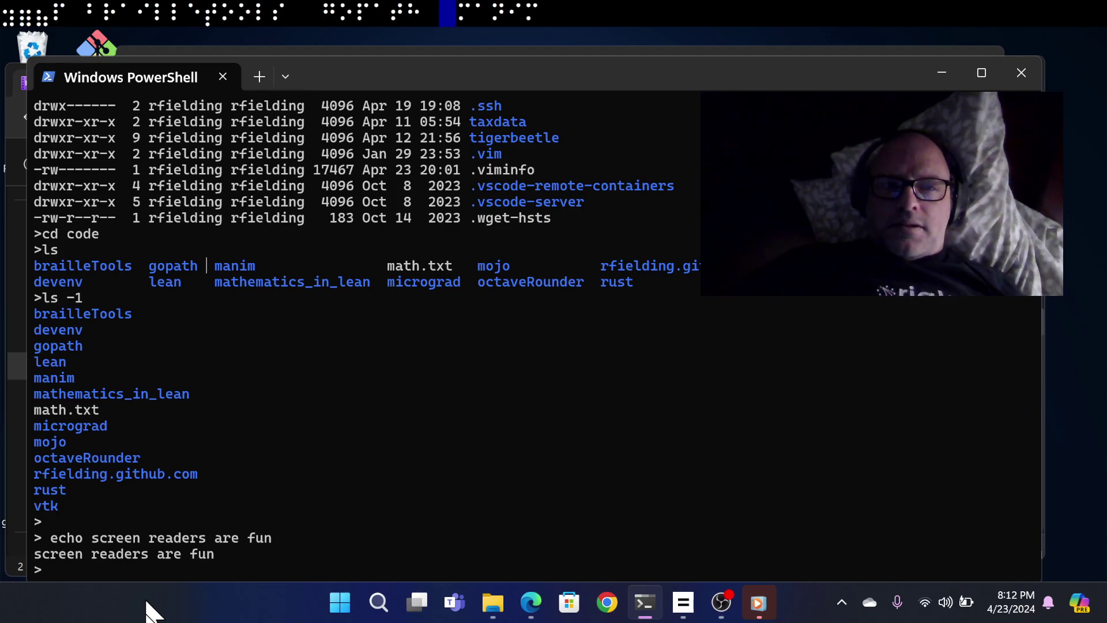
{"action": "key", "text": "Down"}
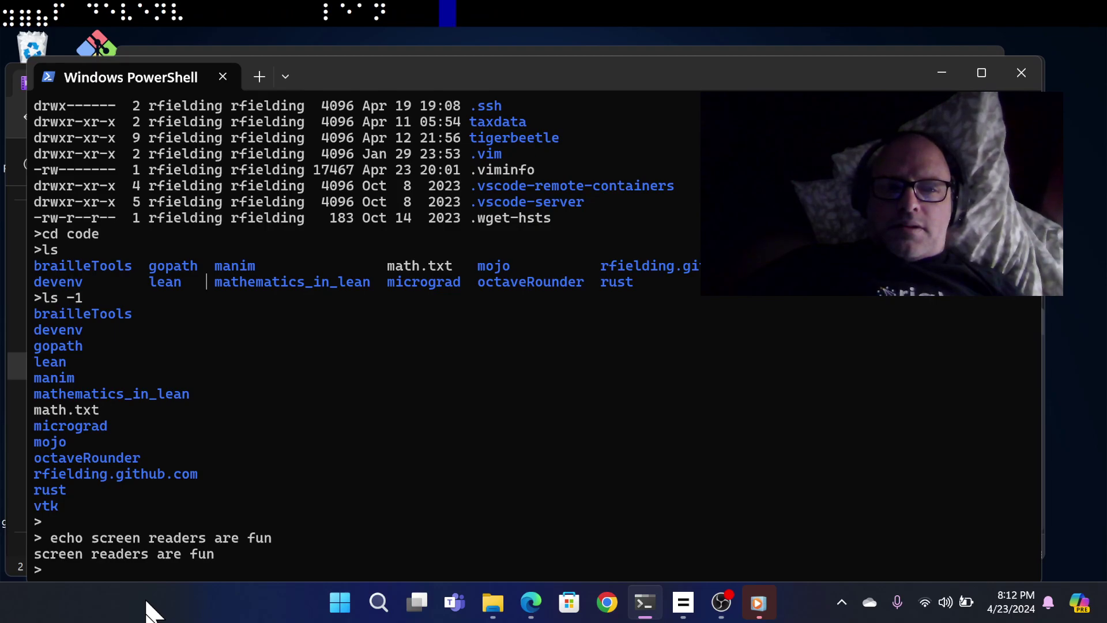
{"action": "key", "text": "Up"}
{"action": "key", "text": "Up"}
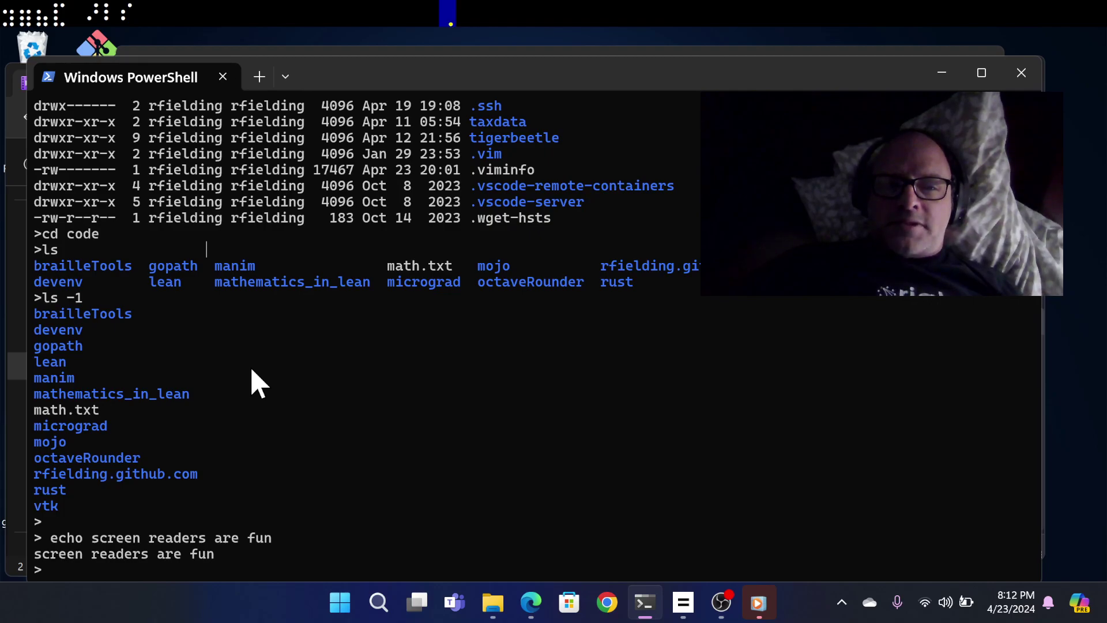
Step: Read back down line by line through both directory listings to the vtk entry
{"action": "key", "text": "KP_3"}
{"action": "key", "text": "KP_3"}
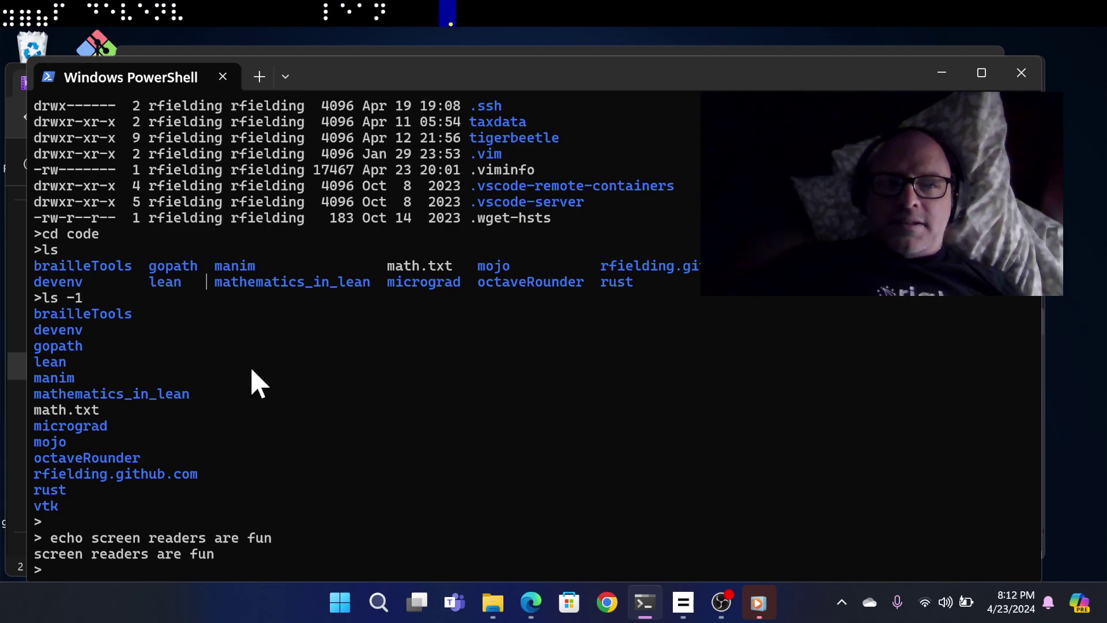
{"action": "key", "text": "KP_3"}
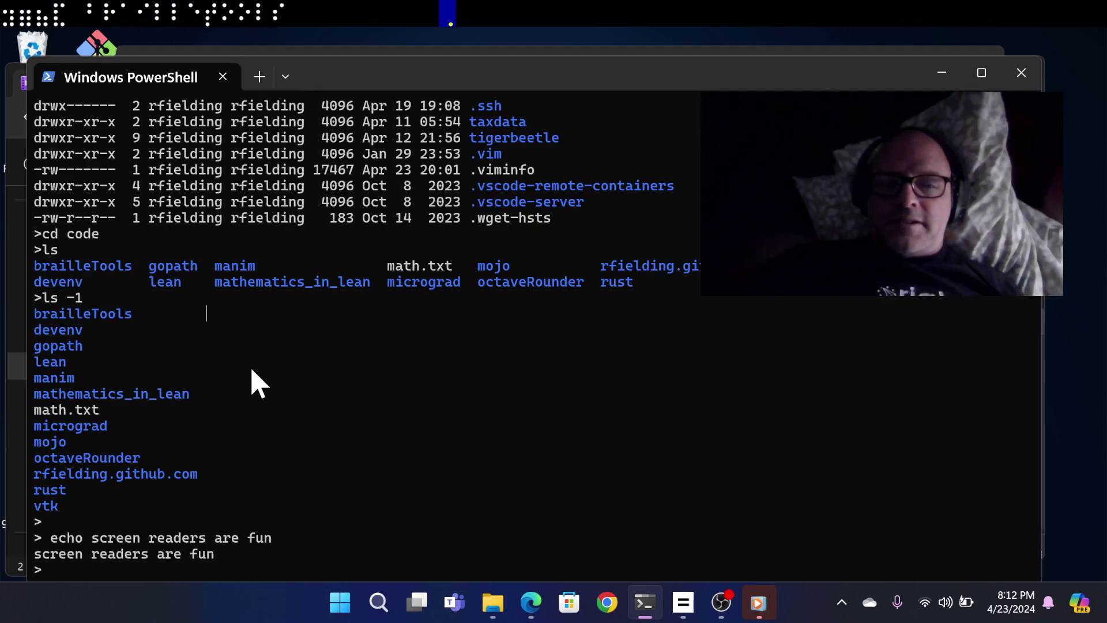
{"action": "key", "text": "Down"}
{"action": "key", "text": "Down"}
{"action": "key", "text": "Down"}
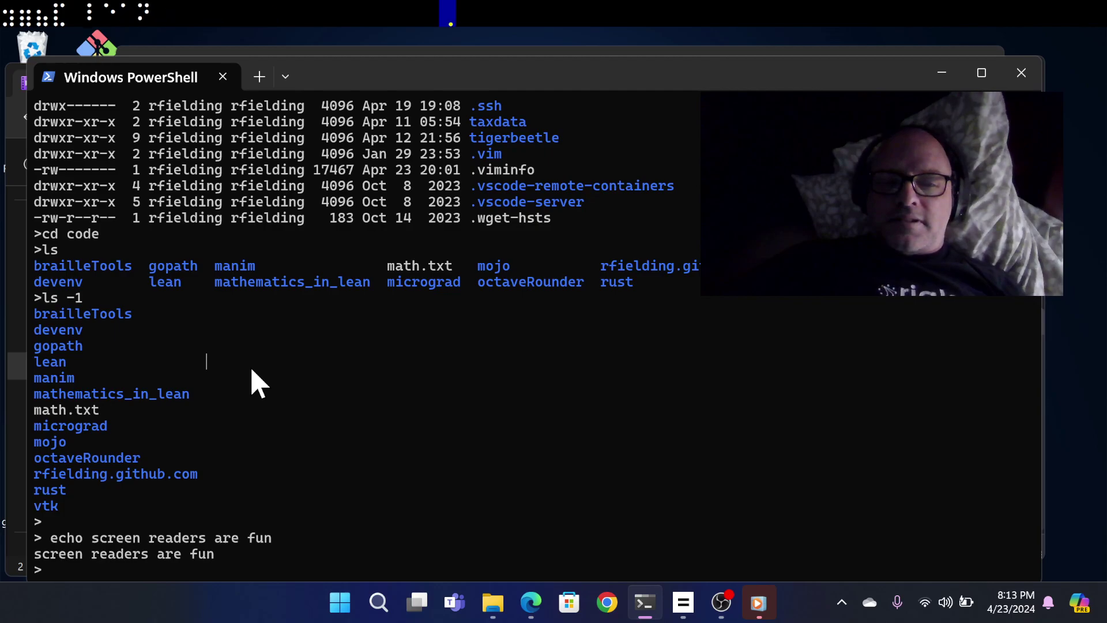
{"action": "key", "text": "Down"}
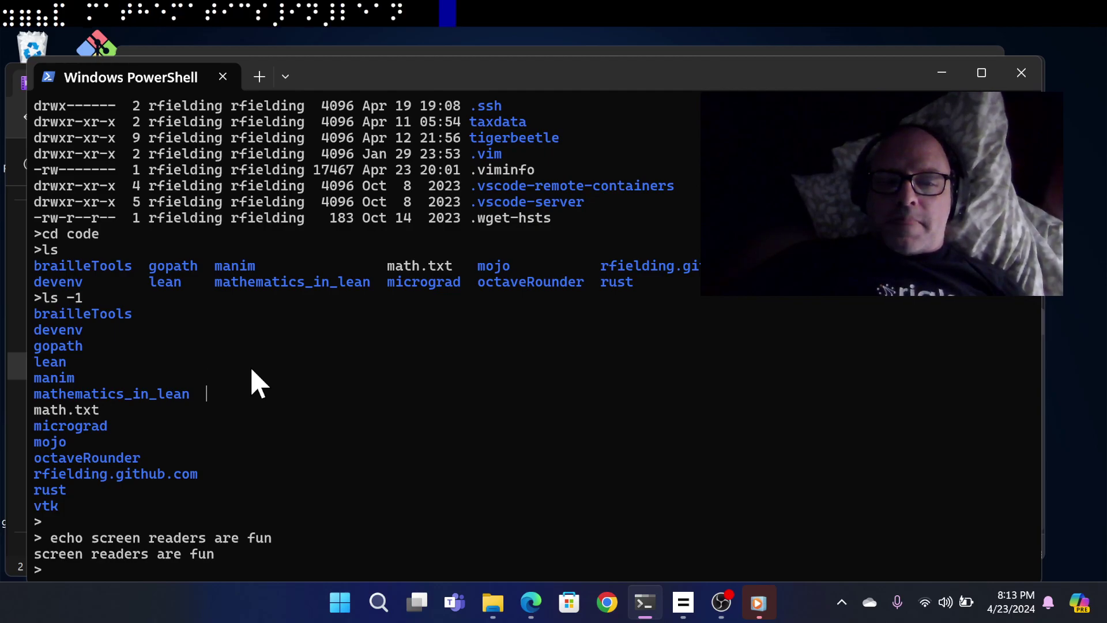
{"action": "key", "text": "Down"}
{"action": "key", "text": "Down"}
{"action": "key", "text": "Down"}
{"action": "key", "text": "Down"}
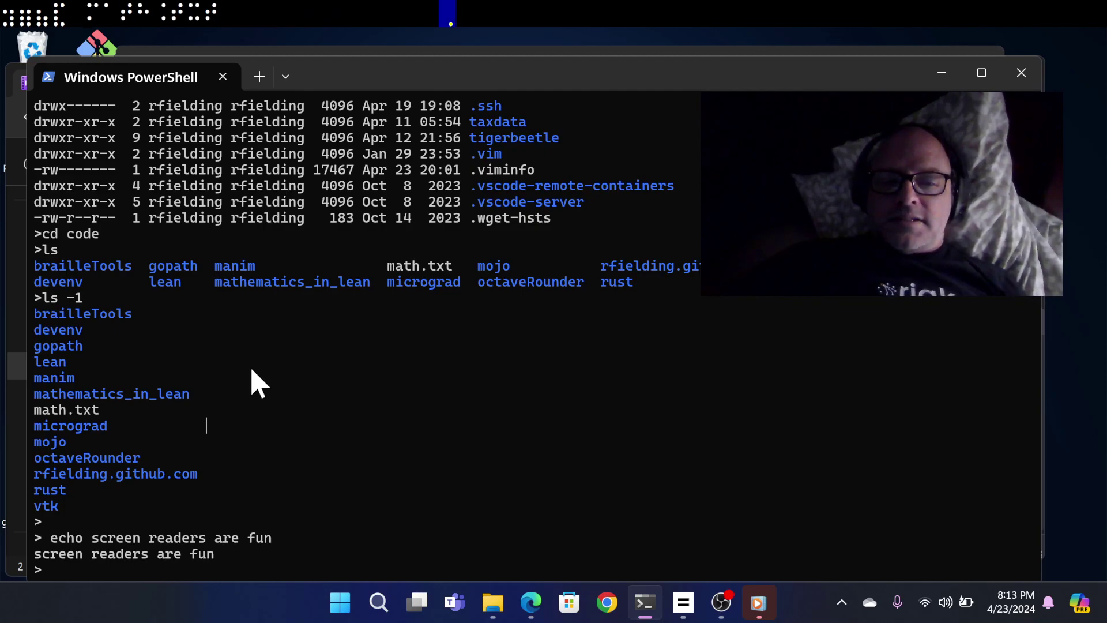
{"action": "key", "text": "Down"}
{"action": "key", "text": "Down"}
{"action": "key", "text": "Down"}
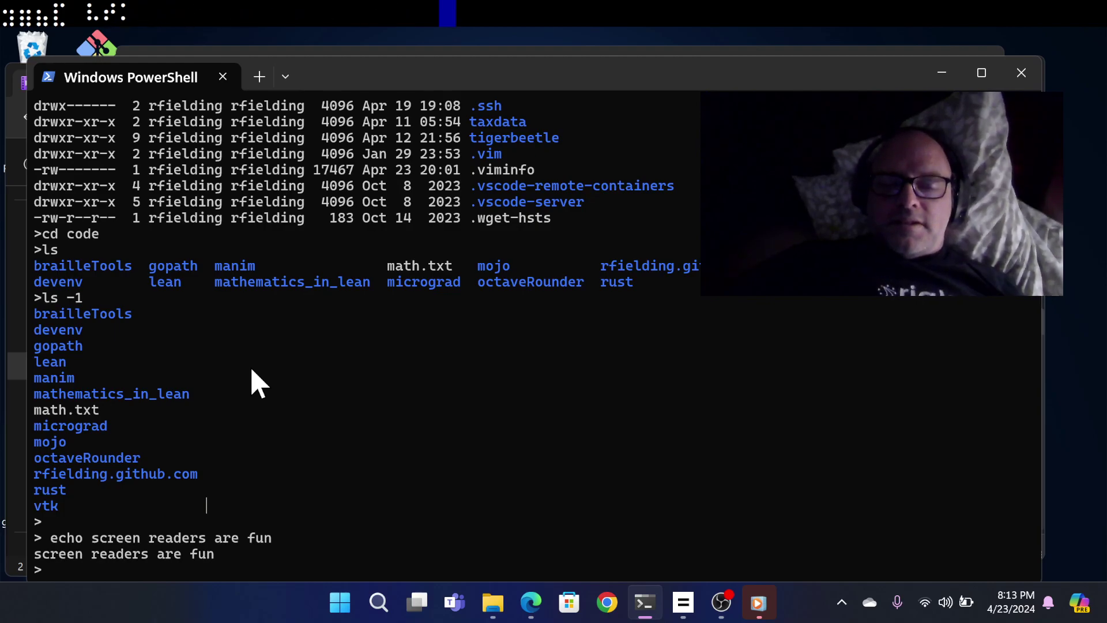
Step: Move down past the echo command and its output to the current prompt
{"action": "key", "text": "Down"}
{"action": "key", "text": "Down"}
{"action": "key", "text": "Down"}
{"action": "key", "text": "Down"}
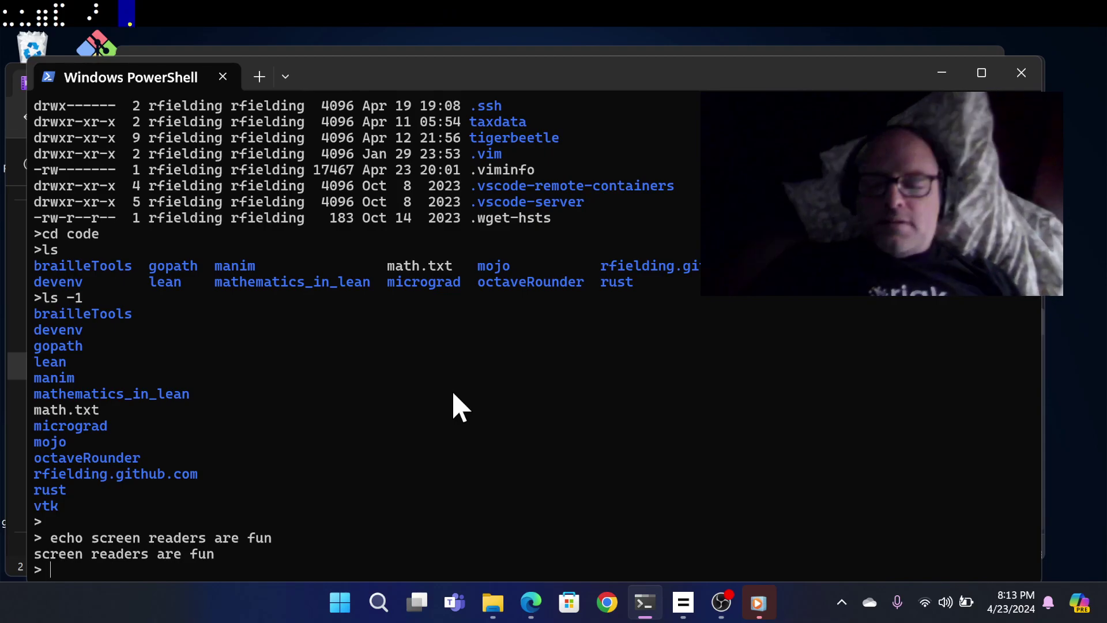
Step: Change into the github.com site directory
{"action": "key", "text": "BackSpace"}
{"action": "type", "text": "c"}
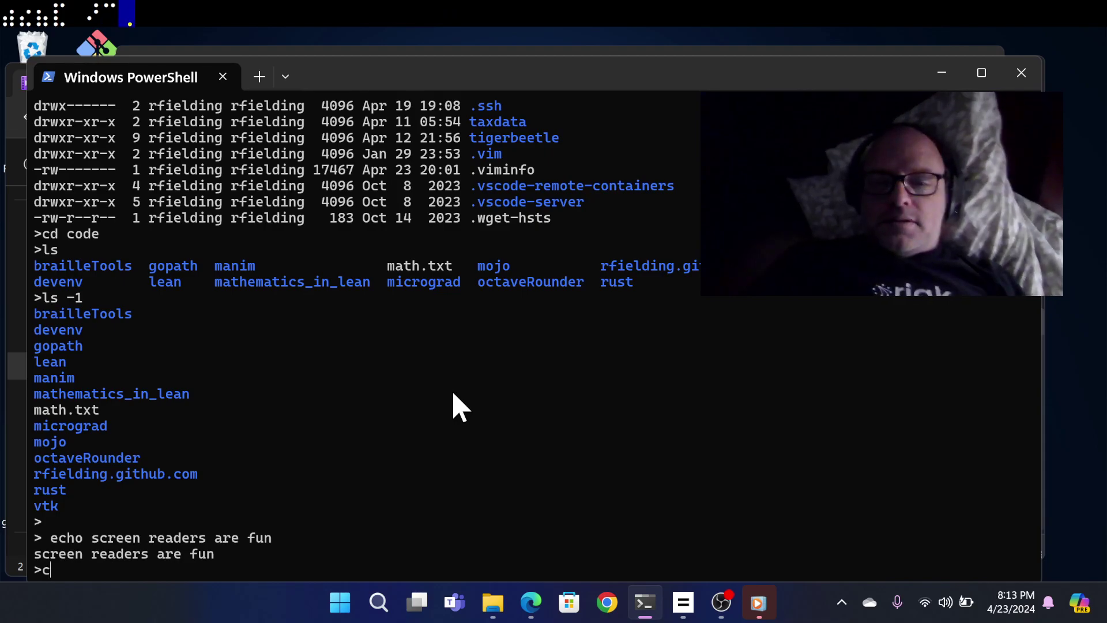
{"action": "type", "text": "d rfield"}
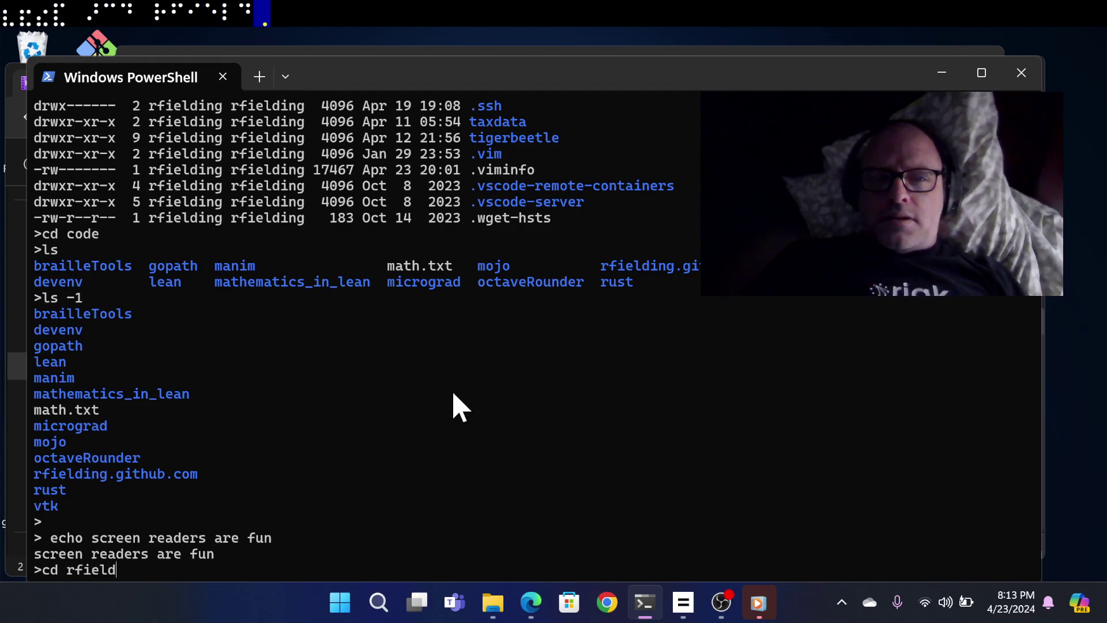
{"action": "key", "text": "Tab"}
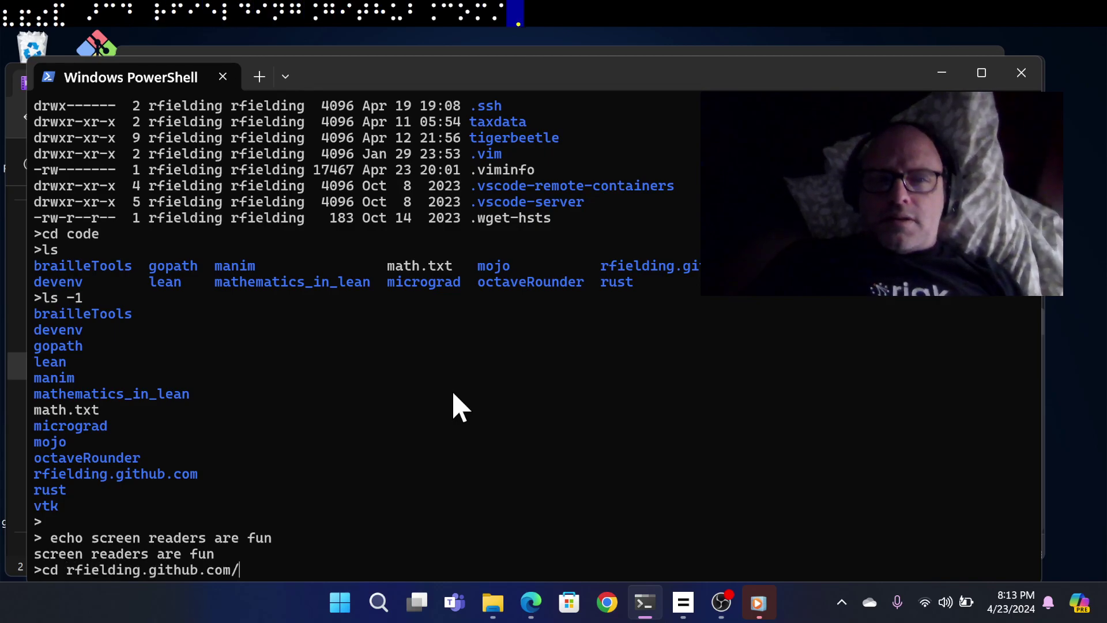
{"action": "key", "text": "Return"}
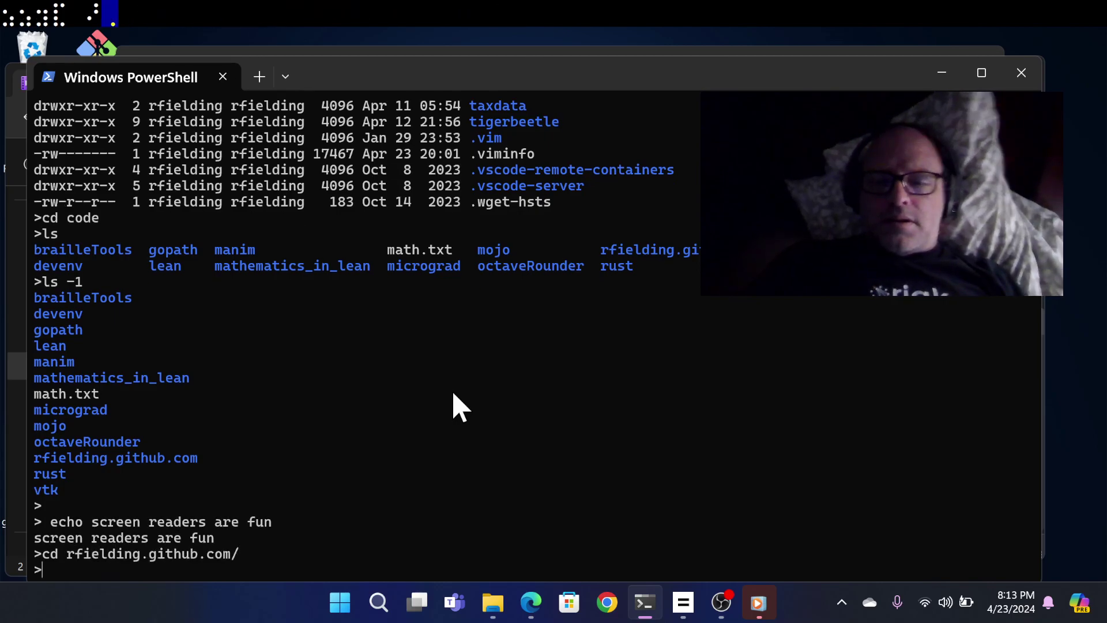
Step: Open README.md in vi and read down to its description line
{"action": "type", "text": "iv re"}
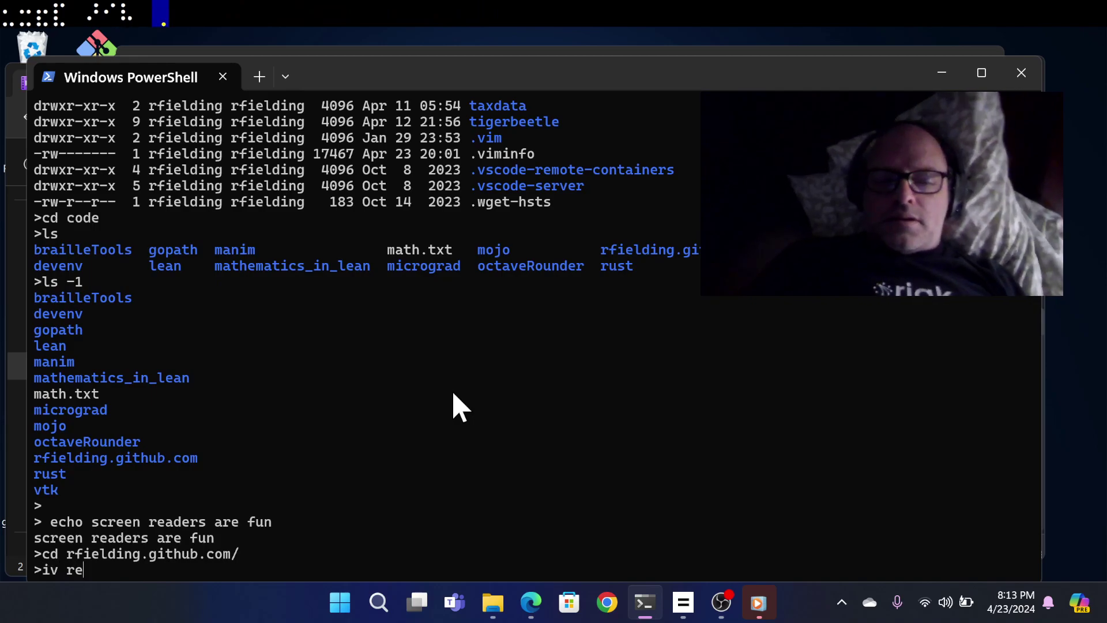
{"action": "key", "text": "BackSpace"}
{"action": "key", "text": "BackSpace"}
{"action": "type", "text": "vi "}
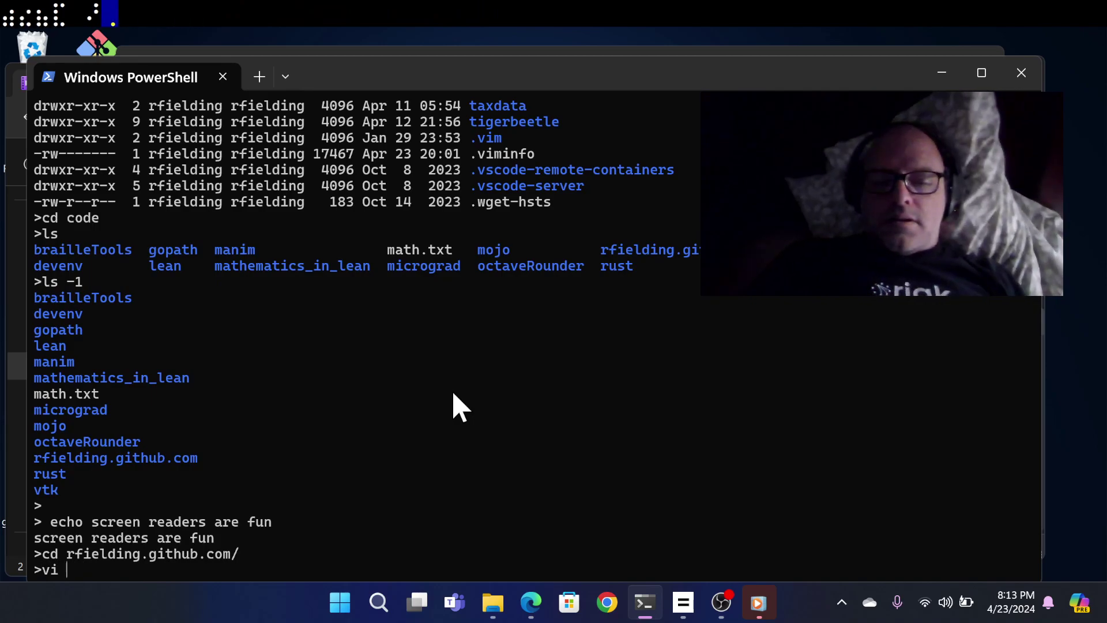
{"action": "type", "text": "RE"}
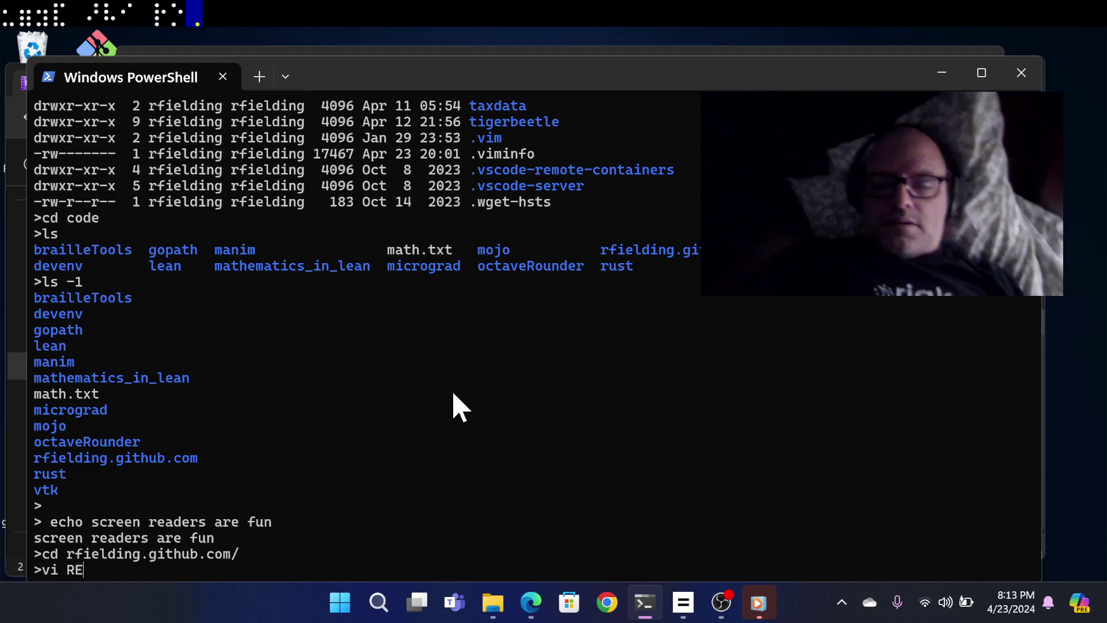
{"action": "key", "text": "Tab"}
{"action": "key", "text": "Return"}
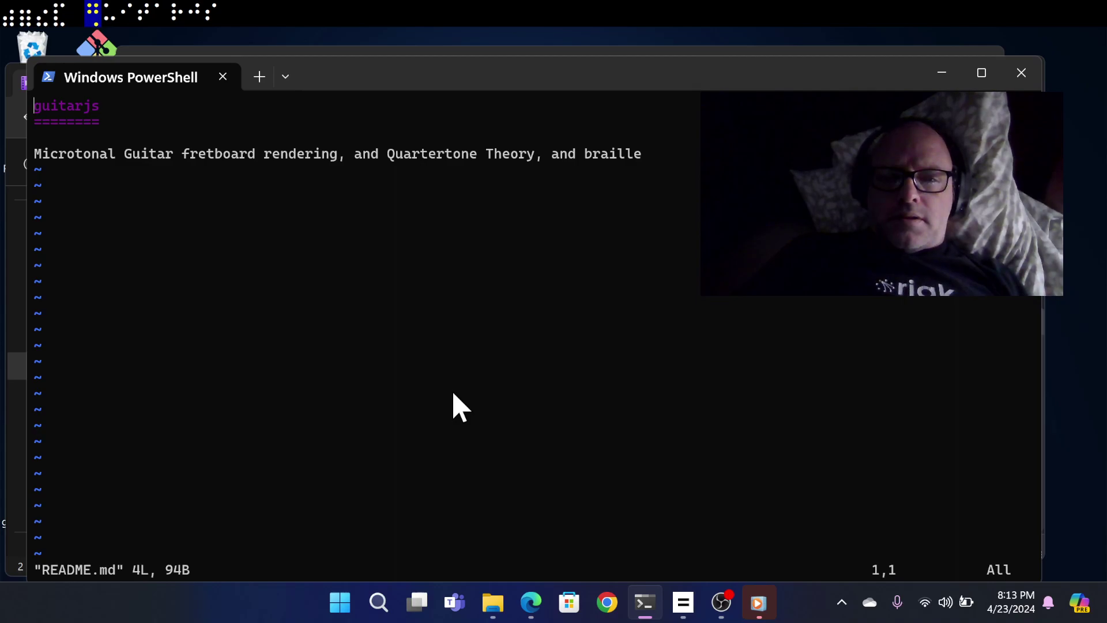
{"action": "key", "text": "Down"}
{"action": "key", "text": "Down"}
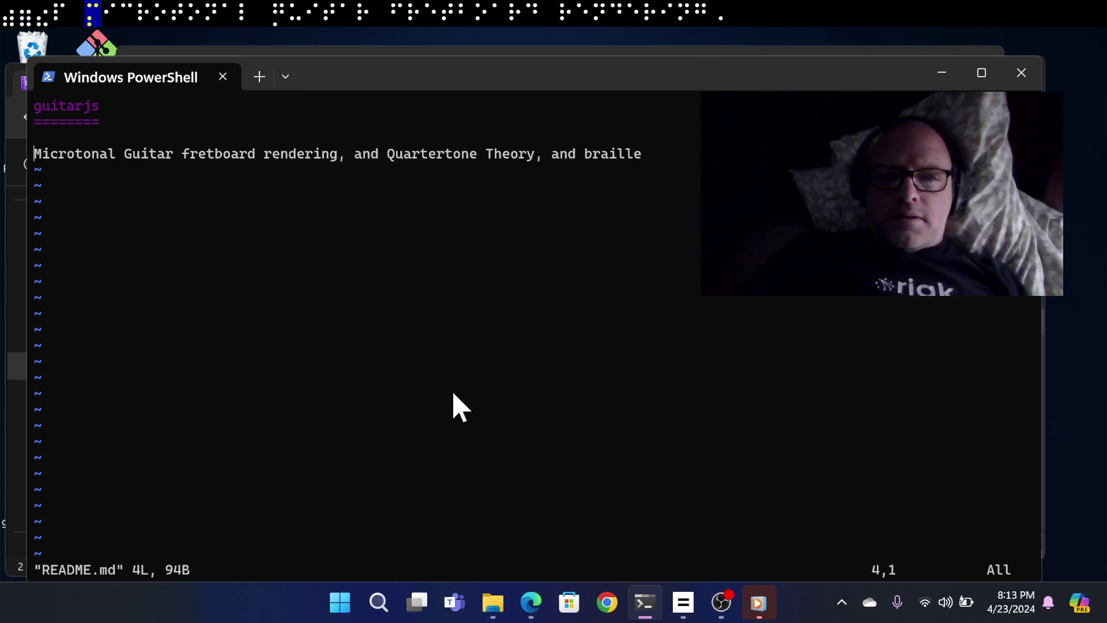
{"action": "type", "text": ">"}
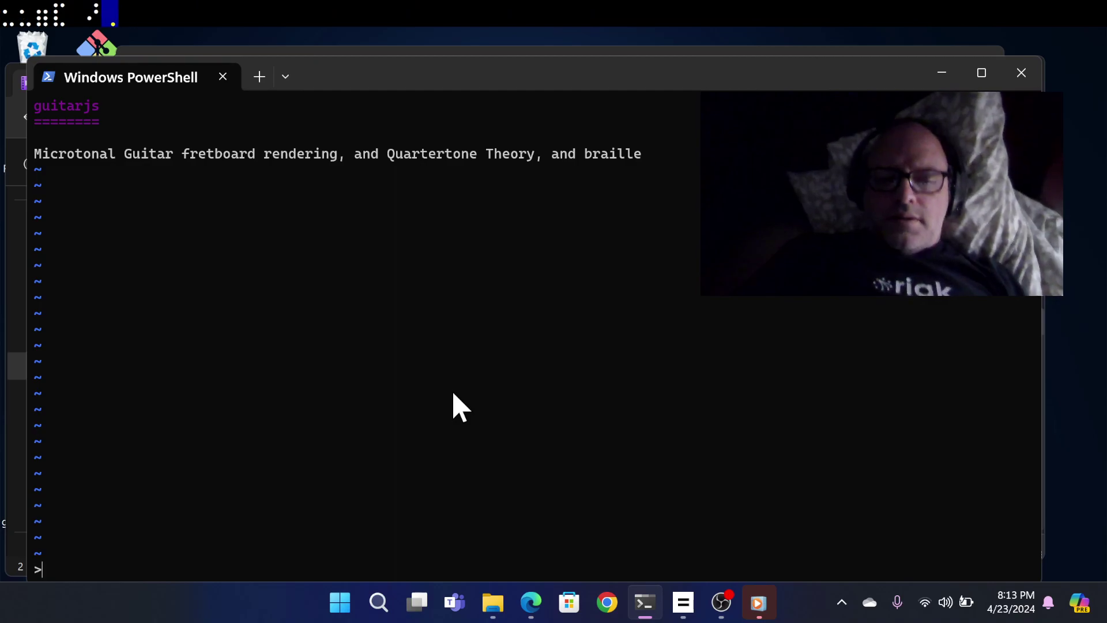
Step: List the site directory's contents with "ls", and again one entry per line with "ls -1"
{"action": "type", "text": "ls"}
{"action": "key", "text": "Return"}
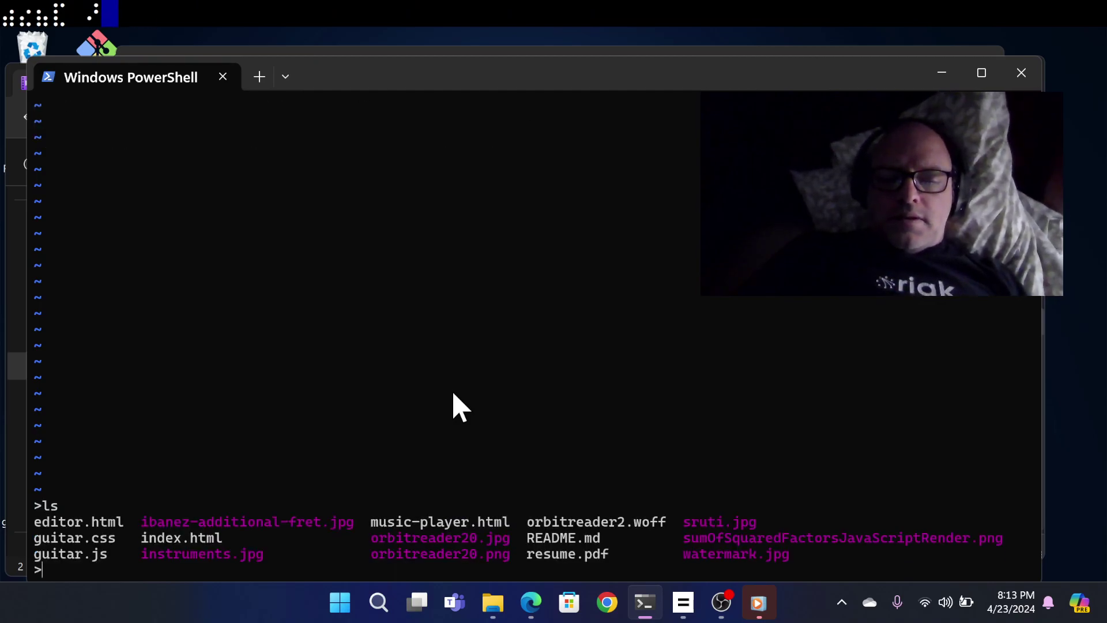
{"action": "type", "text": "ls -1"}
{"action": "key", "text": "Return"}
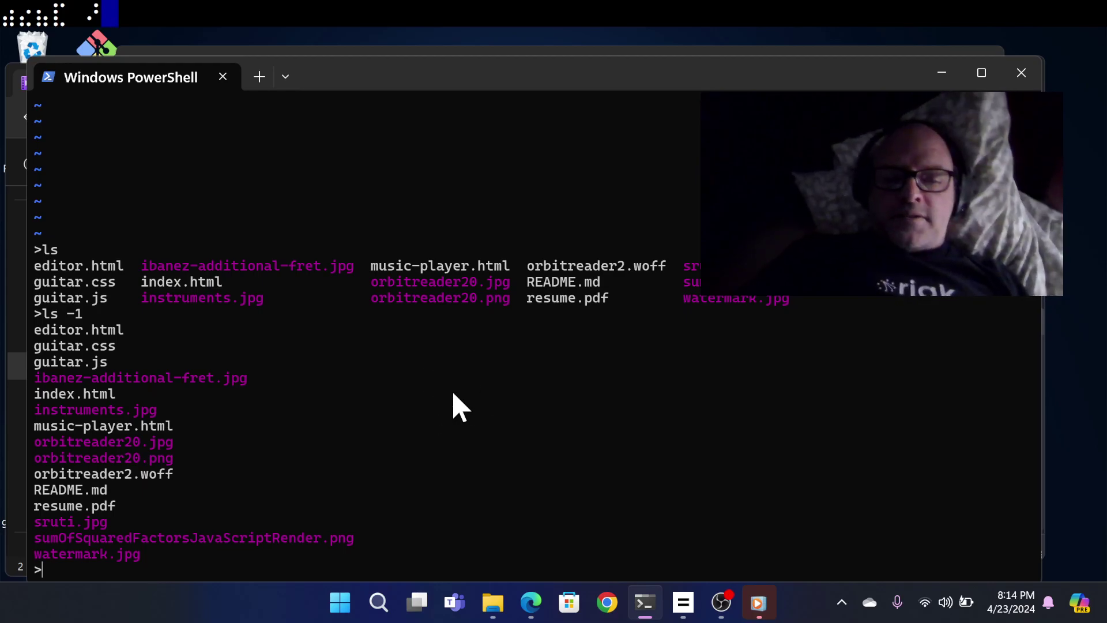
Step: Open index.html in vi
{"action": "type", "text": "vi inde"}
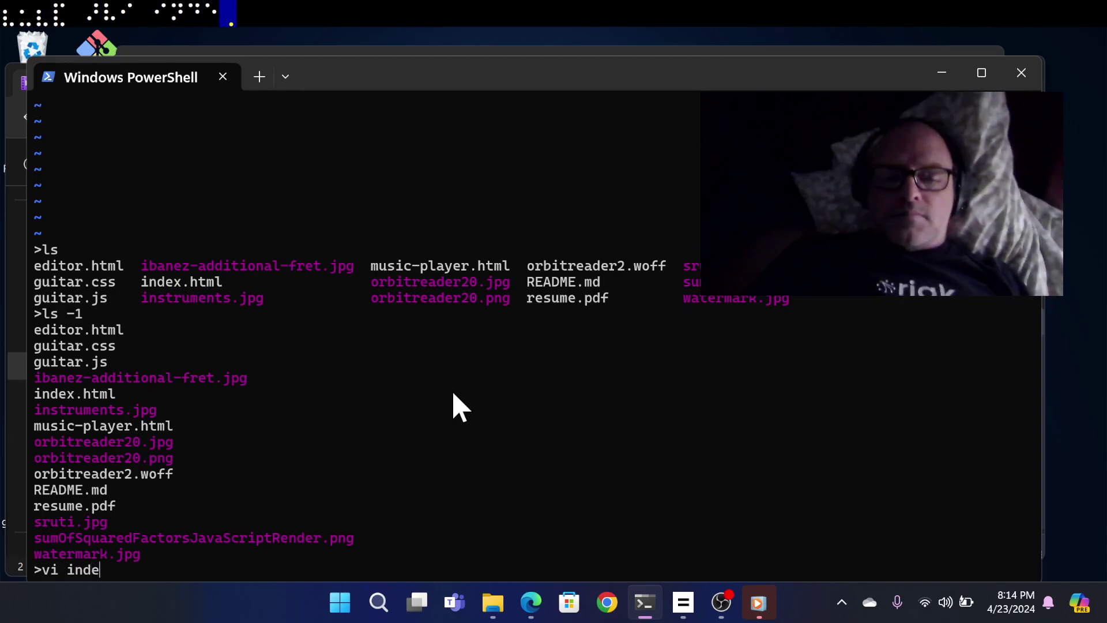
{"action": "type", "text": "x.html"}
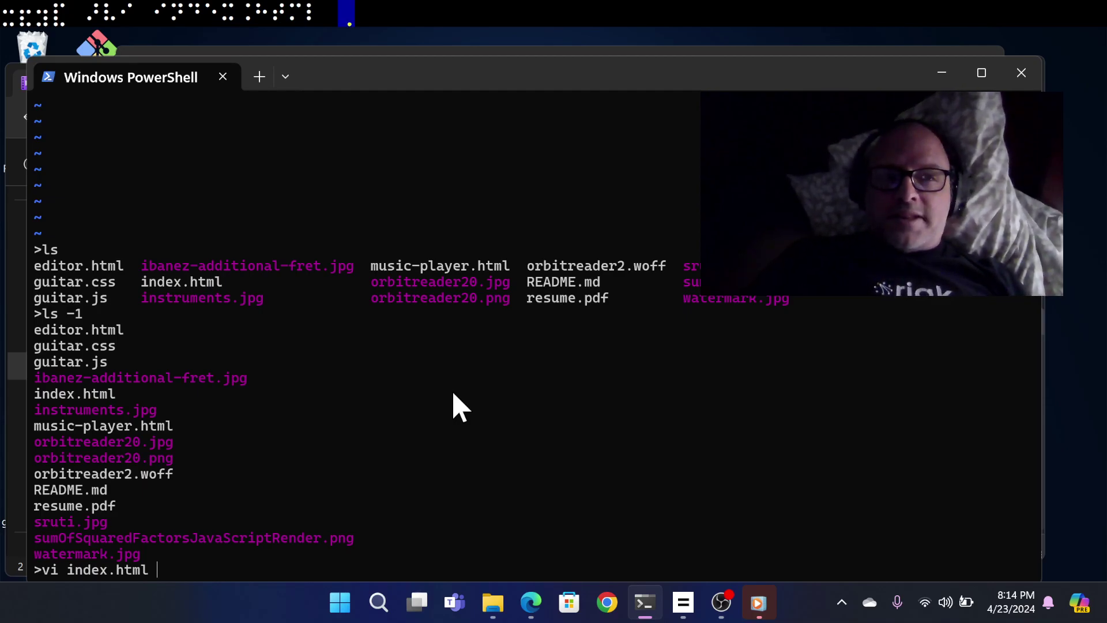
{"action": "key", "text": "Return"}
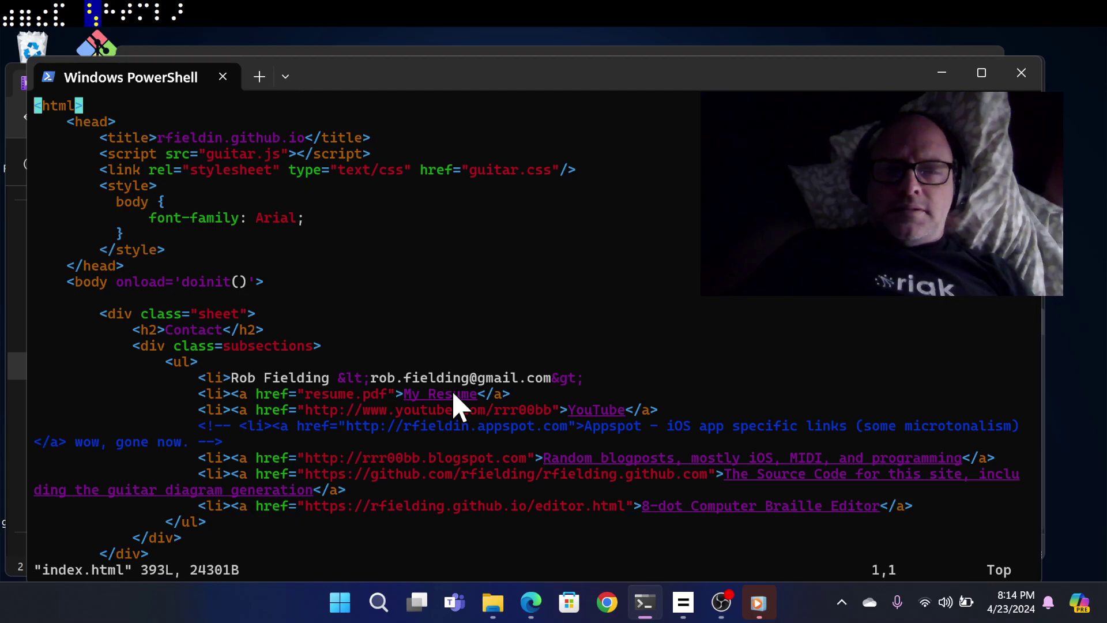
Step: Read the head section's opening lines one at a time, going down past the script line and back to the title line
{"action": "key", "text": "j"}
{"action": "key", "text": "j"}
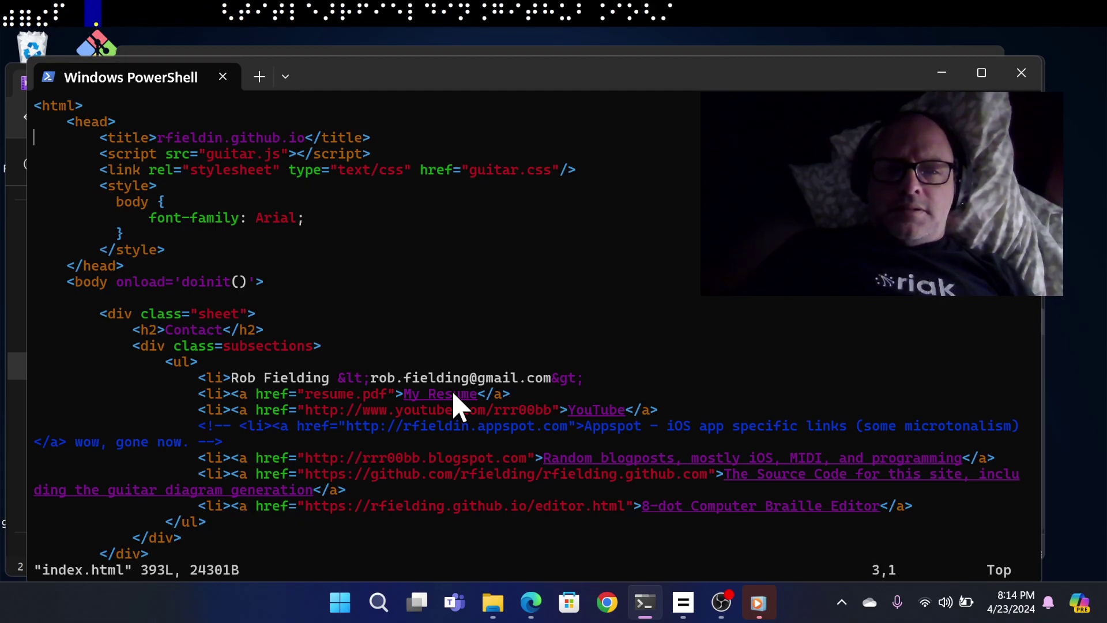
{"action": "key", "text": "j"}
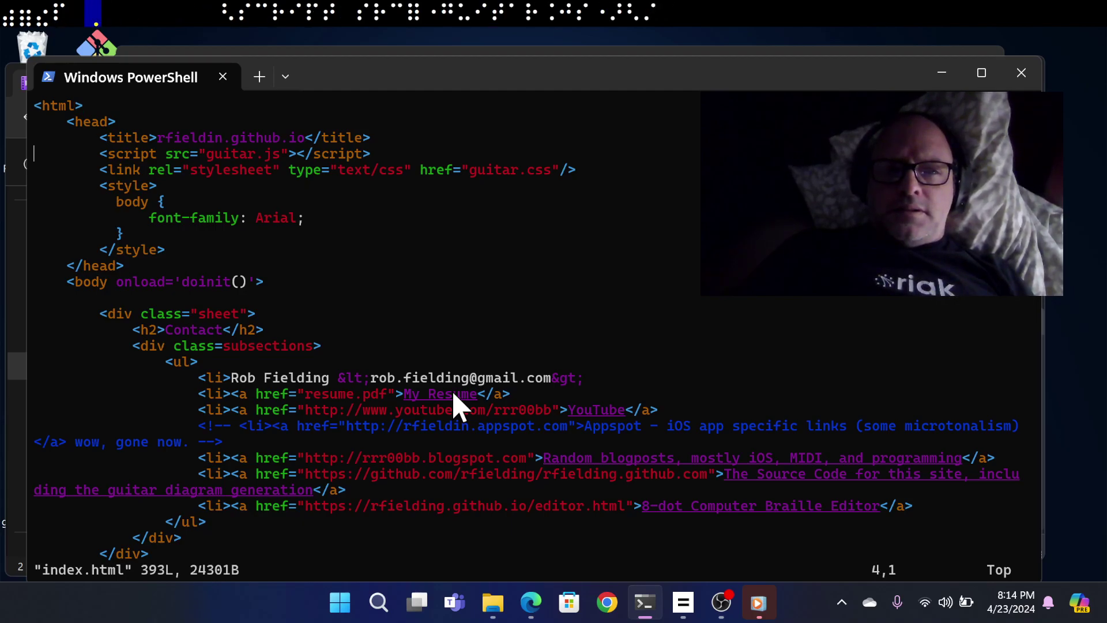
{"action": "key", "text": "j"}
{"action": "key", "text": "k"}
{"action": "key", "text": "k"}
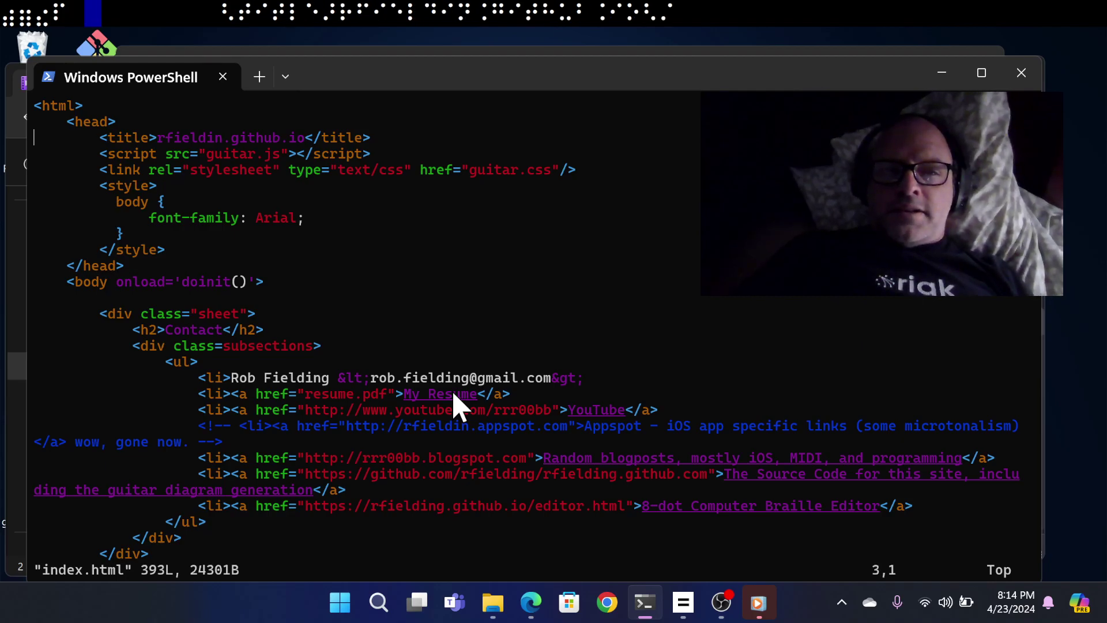
{"action": "key", "text": "k"}
{"action": "key", "text": "j"}
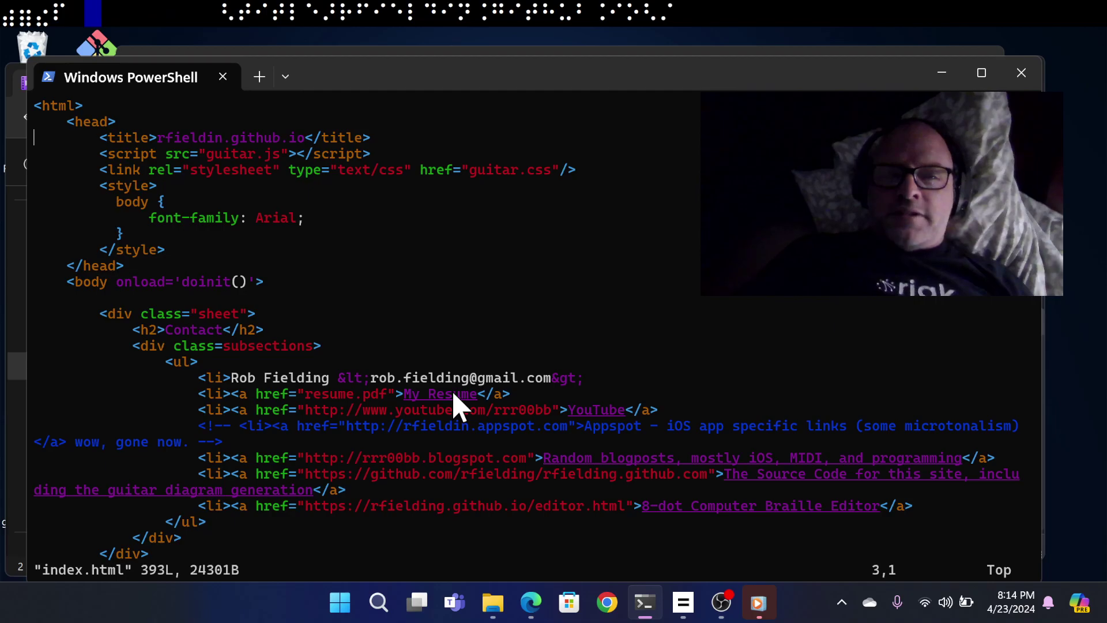
Step: Read down line by line from the title line to the body tag
{"action": "key", "text": "j"}
{"action": "key", "text": "j"}
{"action": "key", "text": "j"}
{"action": "key", "text": "j"}
{"action": "key", "text": "j"}
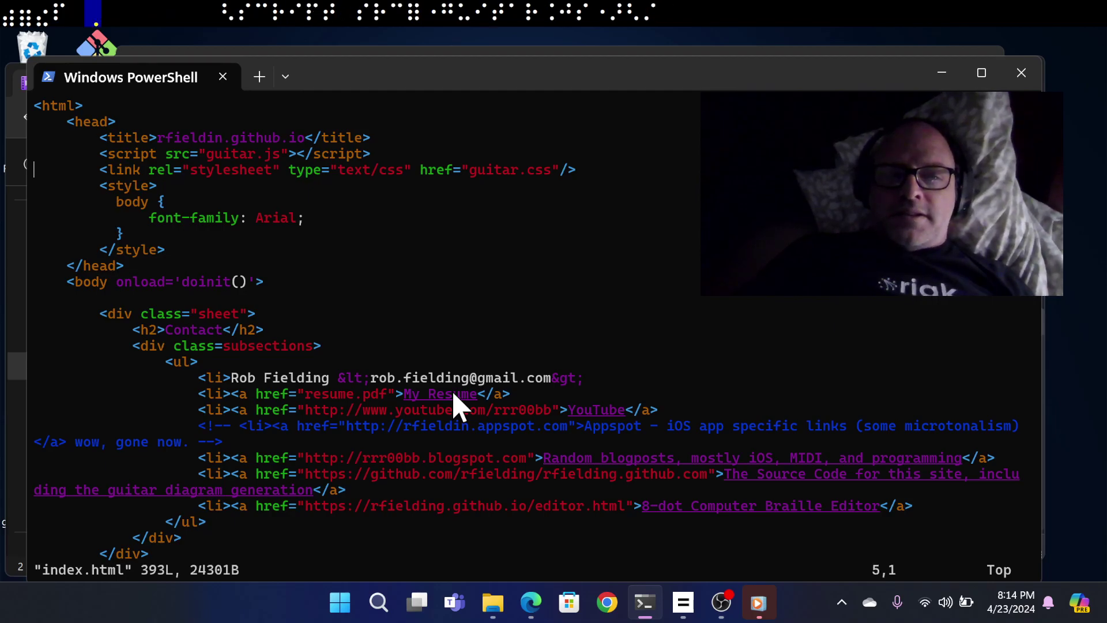
{"action": "key", "text": "j"}
{"action": "key", "text": "j"}
{"action": "key", "text": "j"}
{"action": "key", "text": "j"}
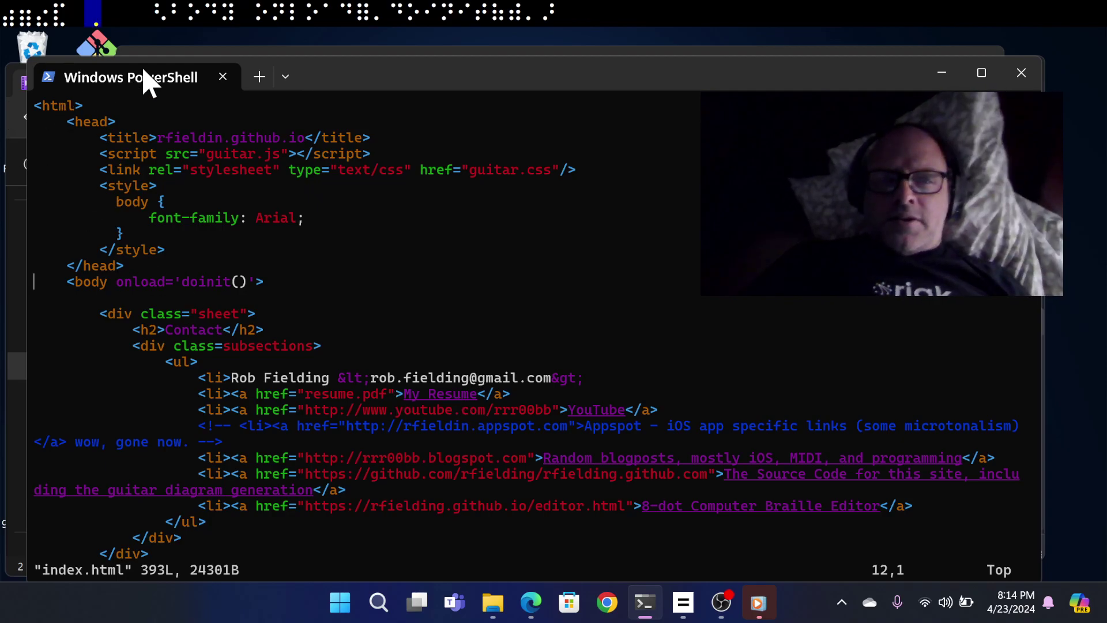
Step: Read the body tag line character by character from its indentation into the onload attribute
{"action": "key", "text": "l"}
{"action": "key", "text": "l"}
{"action": "key", "text": "l"}
{"action": "key", "text": "l"}
{"action": "key", "text": "l"}
{"action": "key", "text": "l"}
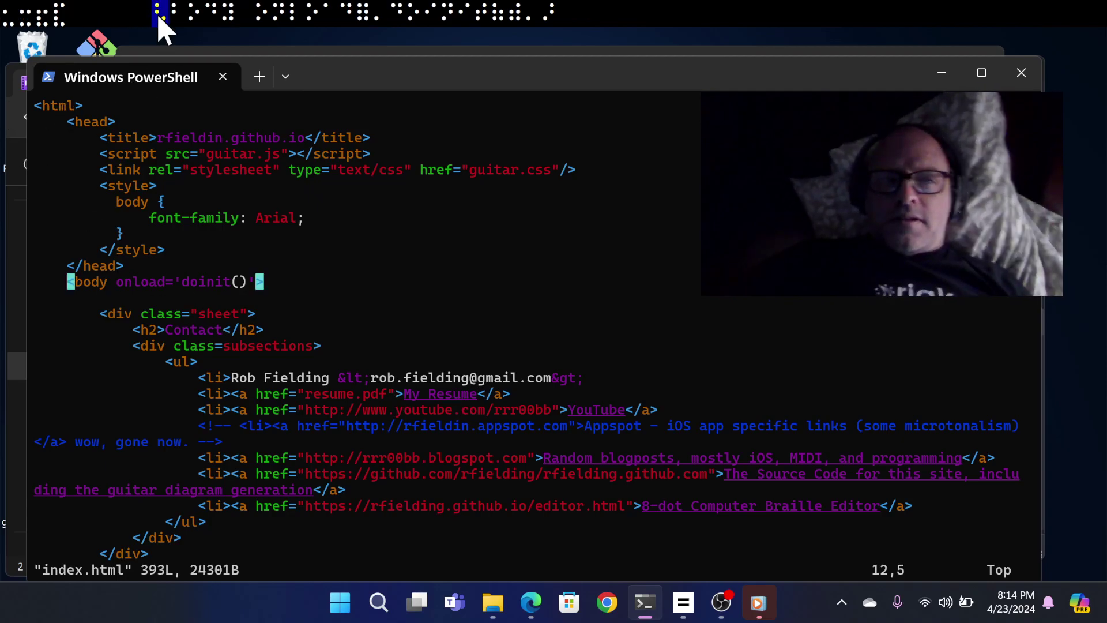
{"action": "key", "text": "l"}
{"action": "key", "text": "l"}
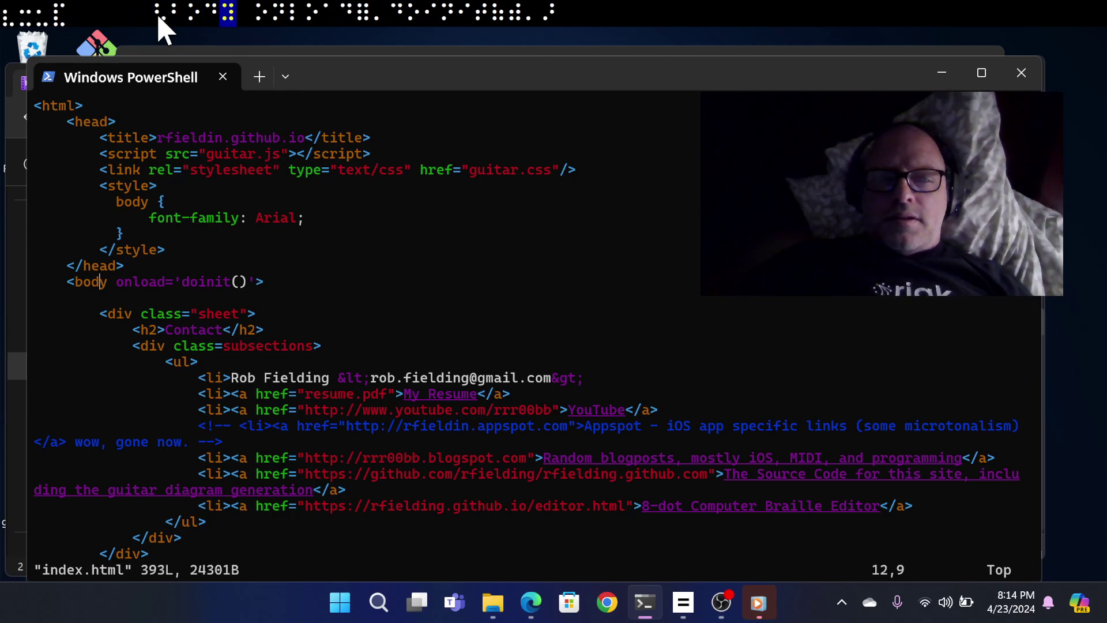
{"action": "key", "text": "l"}
{"action": "key", "text": "l"}
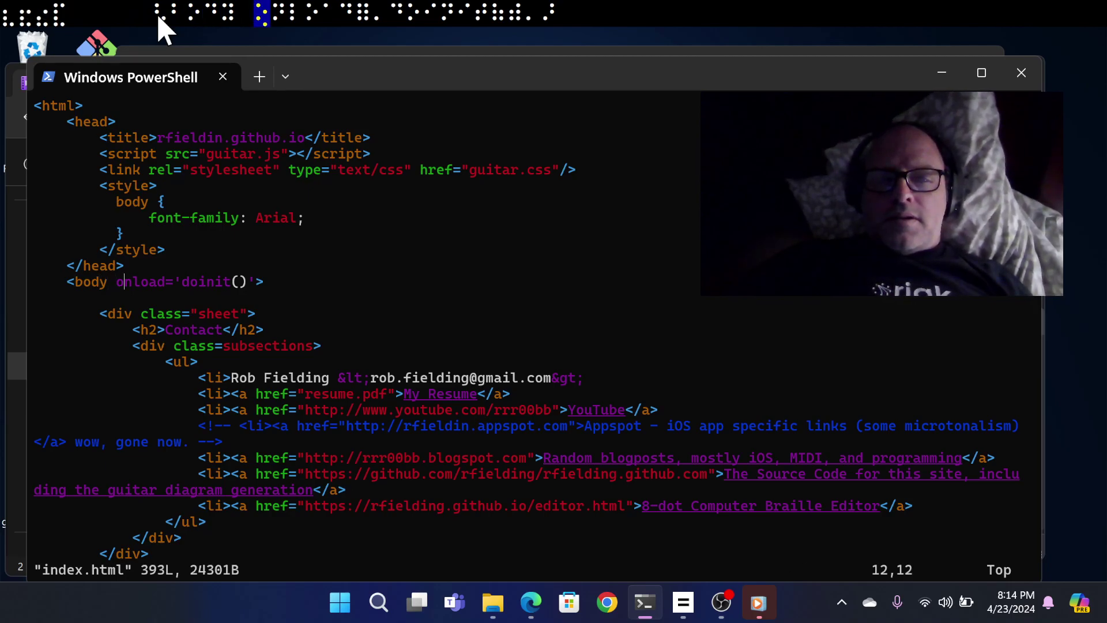
{"action": "key", "text": "l"}
{"action": "key", "text": "l"}
{"action": "key", "text": "l"}
{"action": "key", "text": "l"}
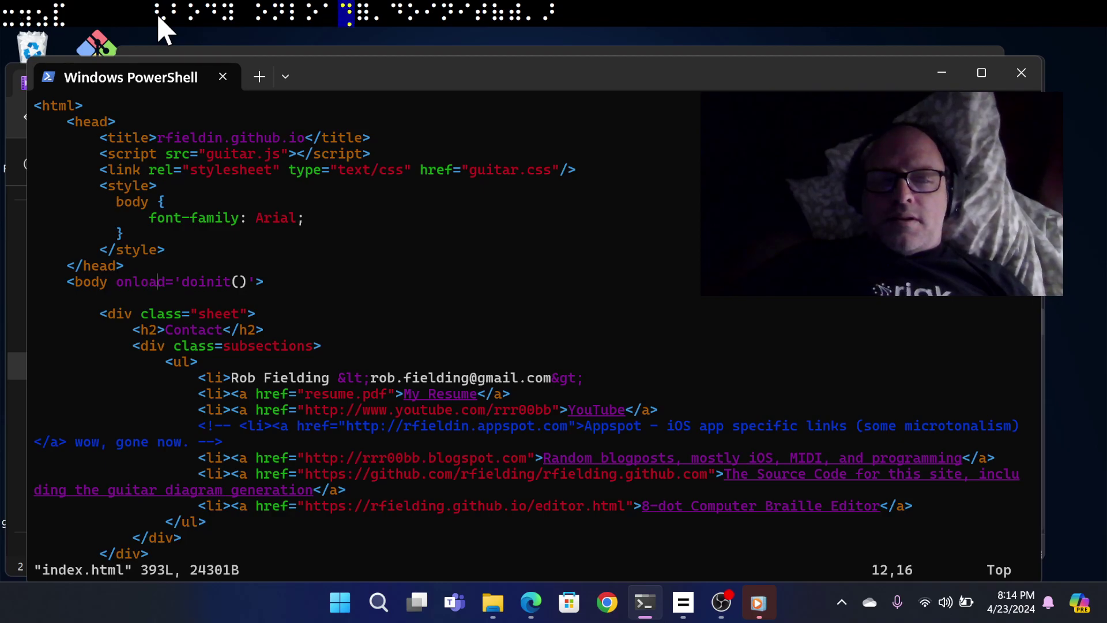
{"action": "key", "text": "l"}
{"action": "key", "text": "l"}
{"action": "key", "text": "l"}
{"action": "key", "text": "l"}
{"action": "key", "text": "l"}
Step: Move down to the Contact heading line and read it backward character by character to its h2 tag
{"action": "key", "text": "j"}
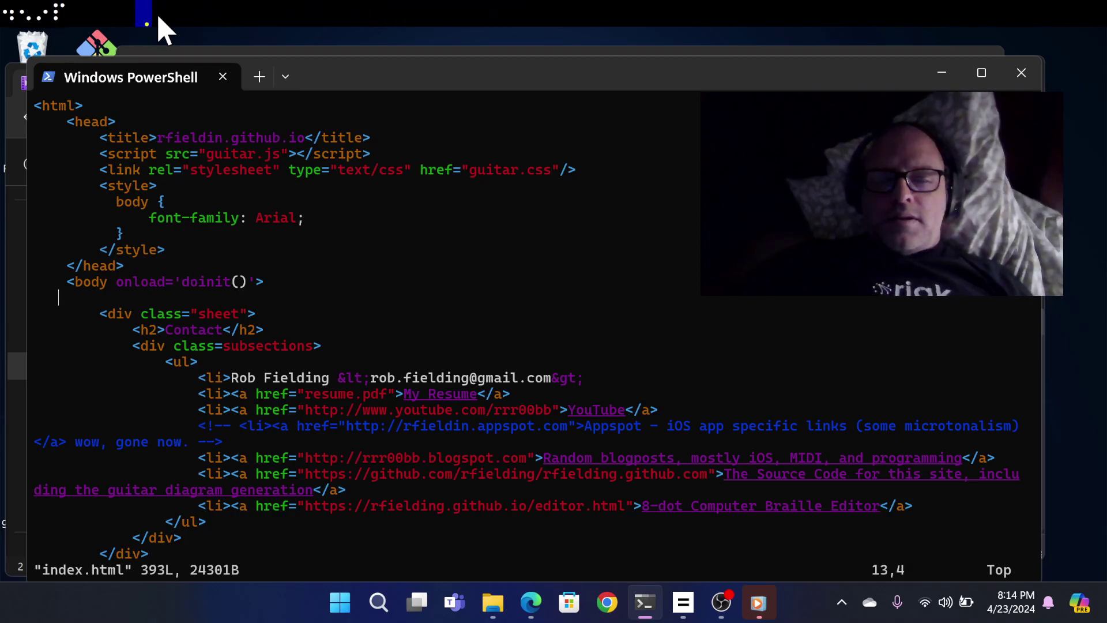
{"action": "key", "text": "j"}
{"action": "key", "text": "j"}
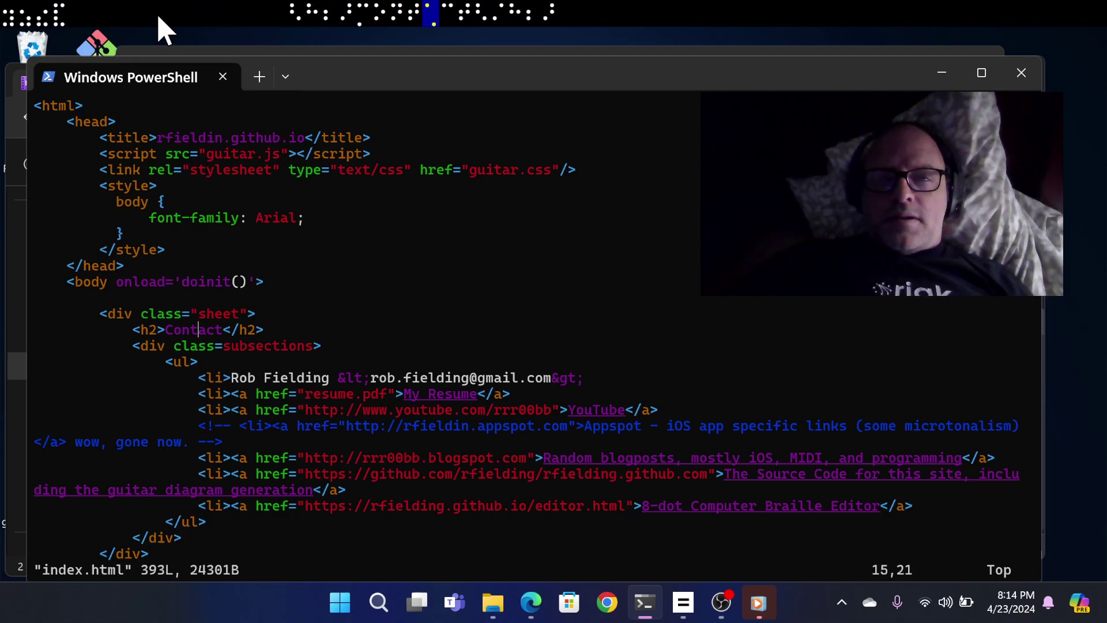
{"action": "key", "text": "h"}
{"action": "key", "text": "h"}
{"action": "key", "text": "h"}
{"action": "key", "text": "h"}
{"action": "key", "text": "h"}
{"action": "key", "text": "h"}
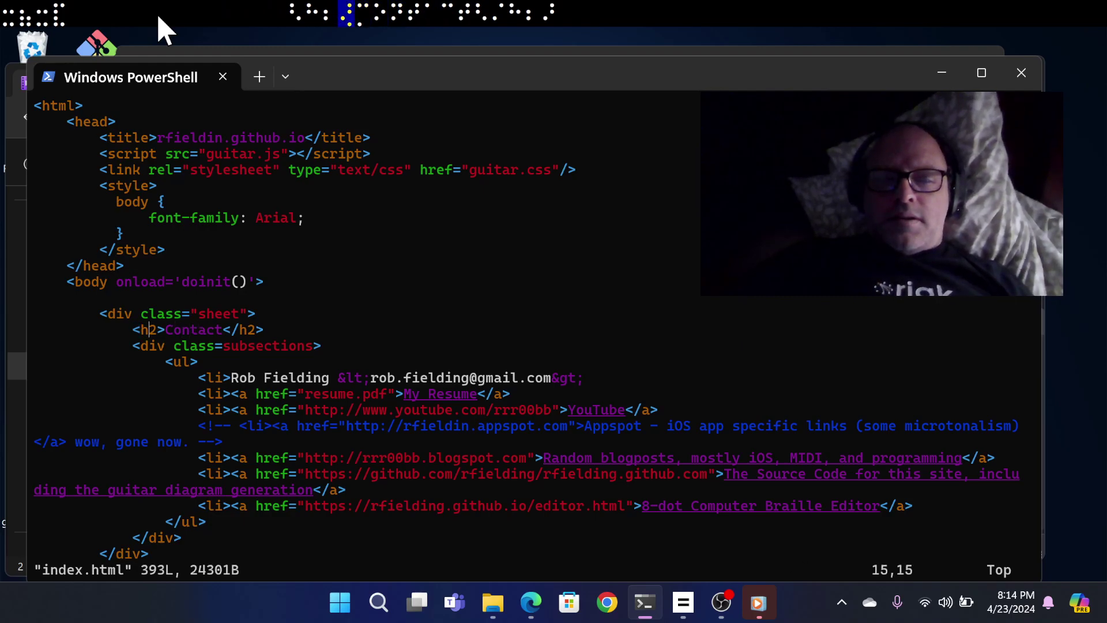
{"action": "key", "text": "h"}
{"action": "key", "text": "h"}
Step: Go to the first item in the contact list and move along the line to the end of its opening li tag
{"action": "key", "text": "j"}
{"action": "key", "text": "j"}
{"action": "key", "text": "j"}
{"action": "key", "text": "j"}
{"action": "key", "text": "j"}
{"action": "key", "text": "k"}
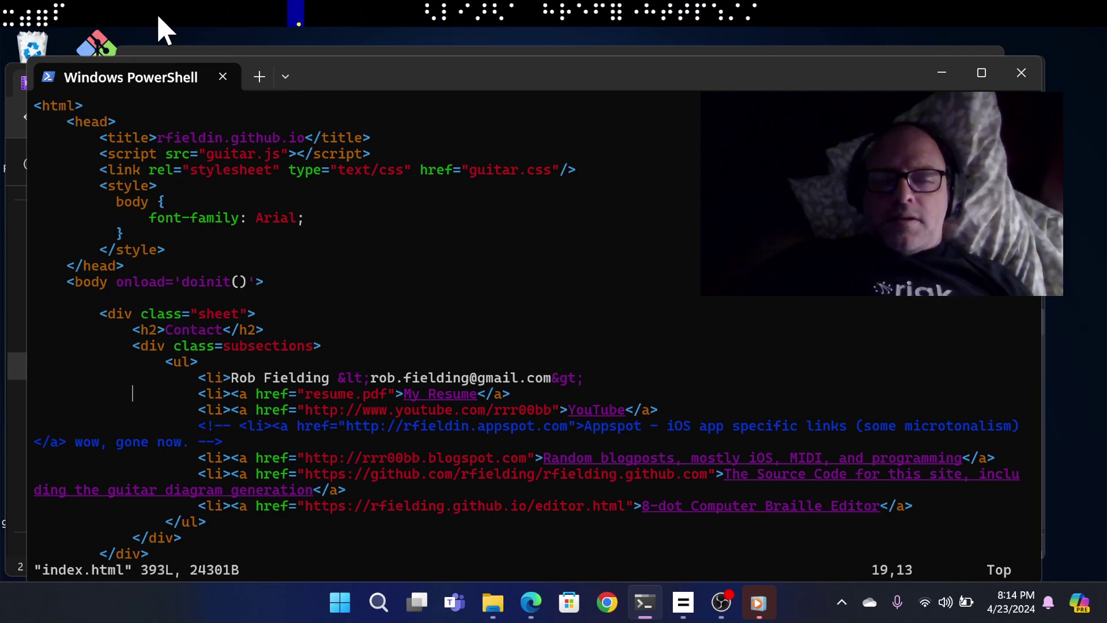
{"action": "key", "text": "k"}
{"action": "key", "text": "l"}
{"action": "key", "text": "l"}
{"action": "key", "text": "l"}
{"action": "key", "text": "l"}
{"action": "key", "text": "l"}
{"action": "key", "text": "l"}
{"action": "key", "text": "l"}
{"action": "key", "text": "l"}
{"action": "key", "text": "l"}
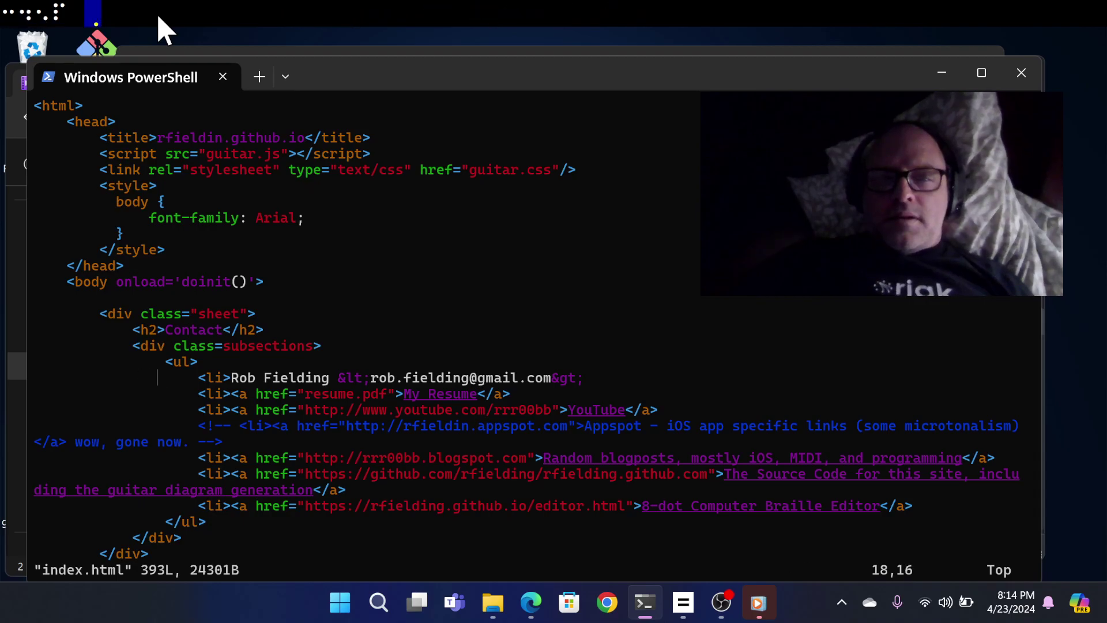
{"action": "key", "text": "l"}
{"action": "key", "text": "l"}
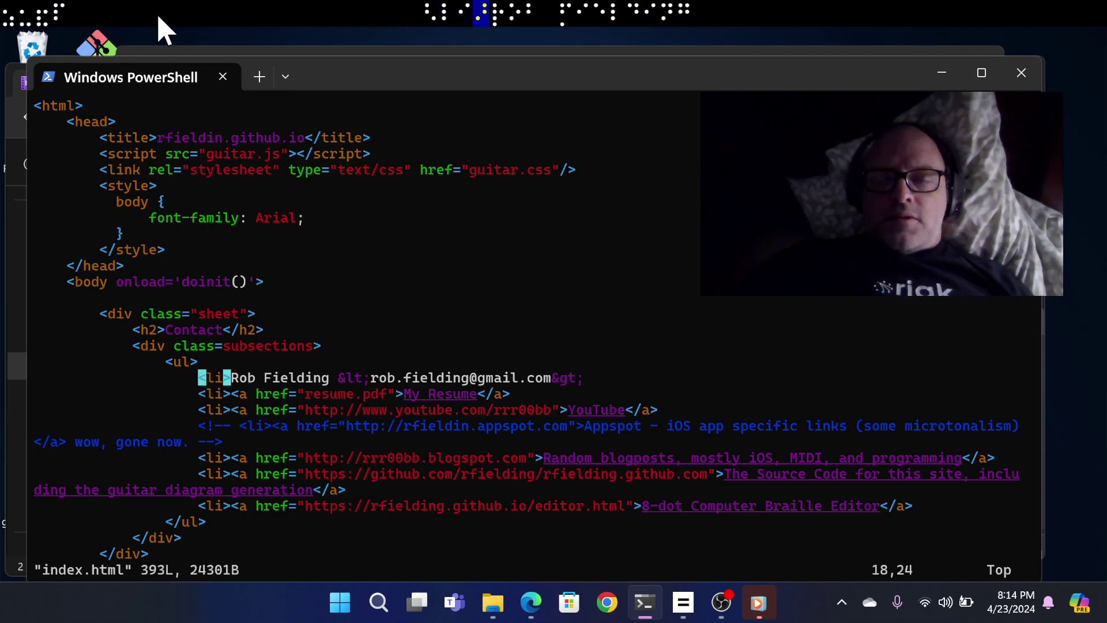
Step: Read the contact's full name in the first list item character by character through its last letter
{"action": "key", "text": "l"}
{"action": "key", "text": "l"}
{"action": "key", "text": "l"}
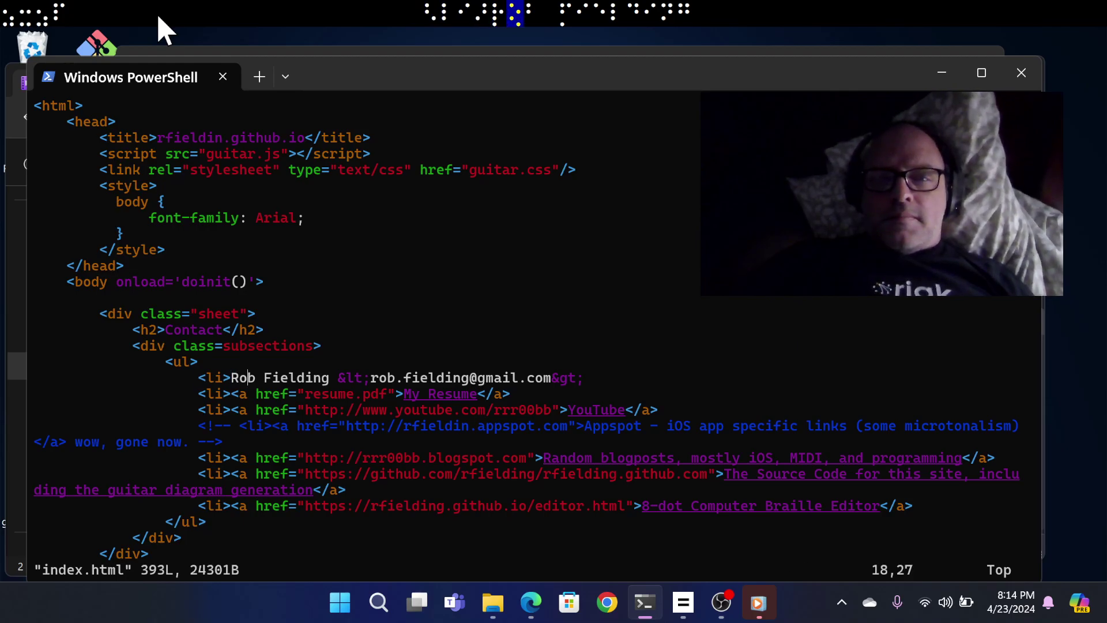
{"action": "key", "text": "l"}
{"action": "key", "text": "l"}
{"action": "key", "text": "l"}
{"action": "key", "text": "l"}
{"action": "key", "text": "l"}
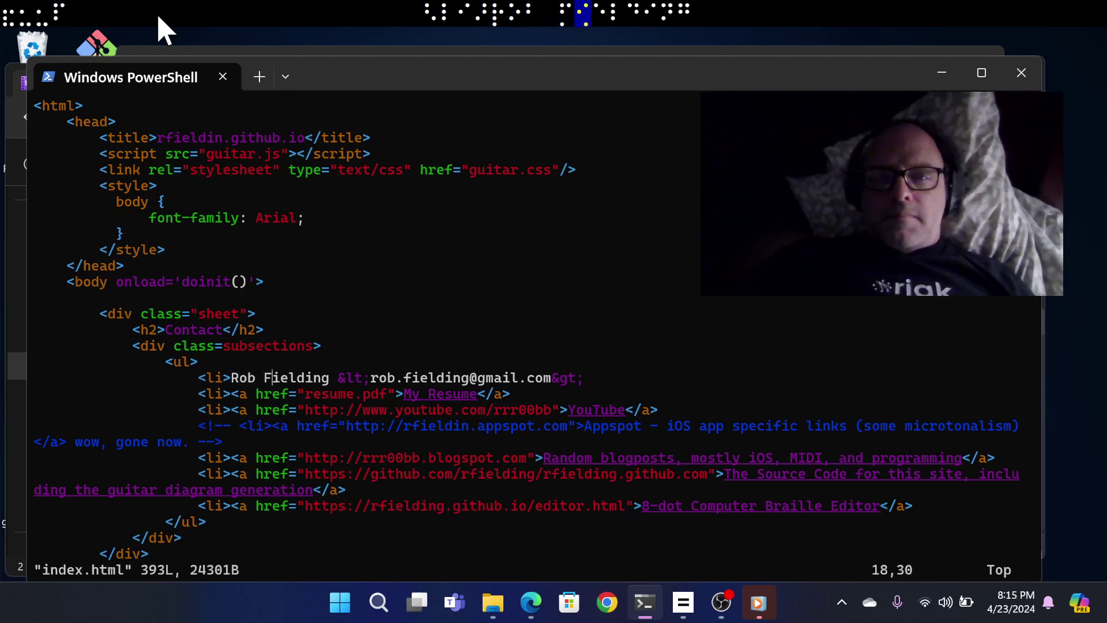
{"action": "key", "text": "l"}
{"action": "key", "text": "l"}
{"action": "key", "text": "l"}
{"action": "key", "text": "l"}
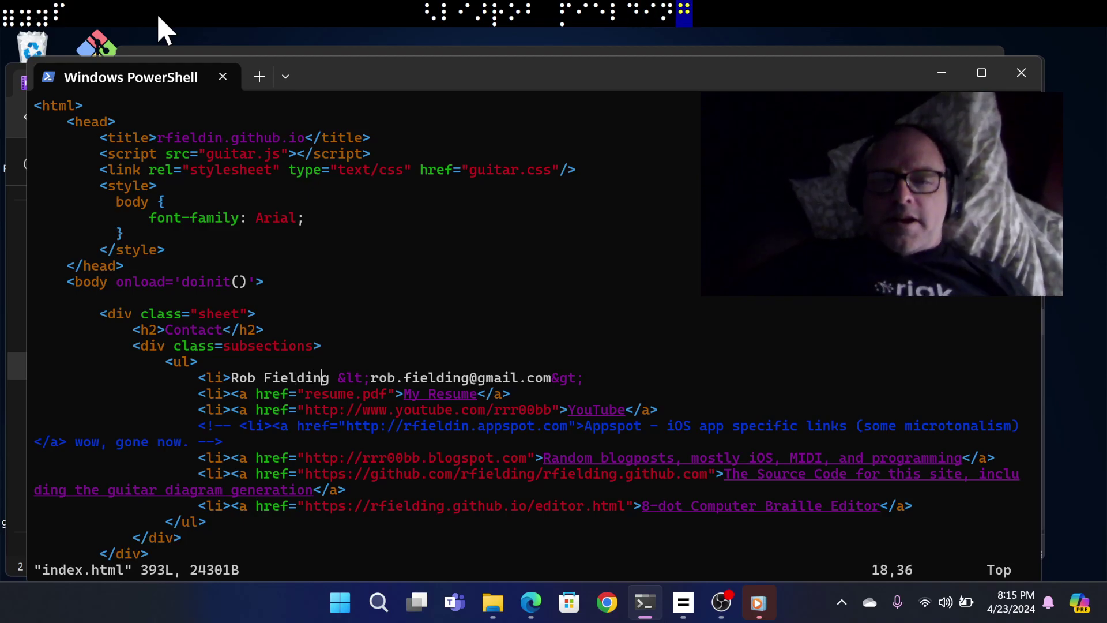
{"action": "key", "text": "k"}
{"action": "key", "text": "j"}
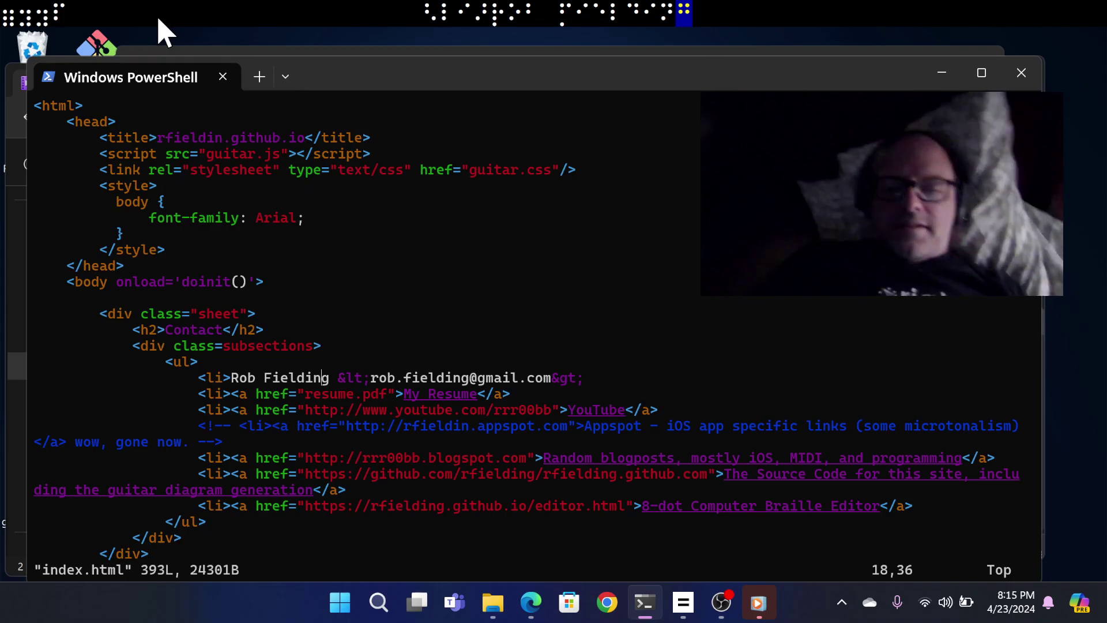
Step: Quit vi without saving index.html and list all files in the directory with ls -al
{"action": "type", "text": ":q!"}
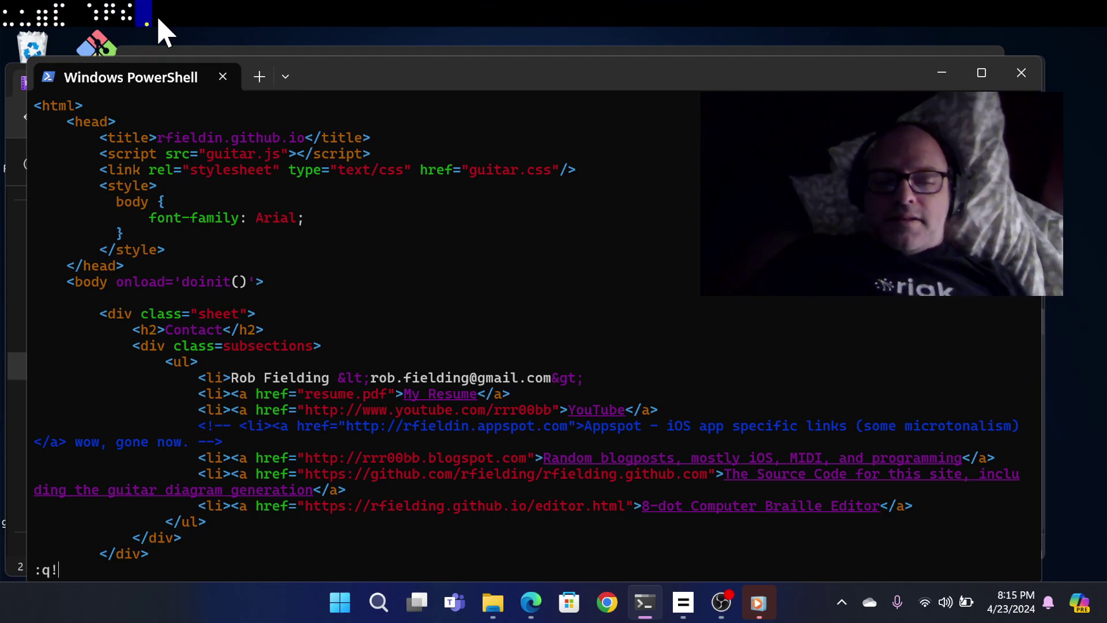
{"action": "key", "text": "Return"}
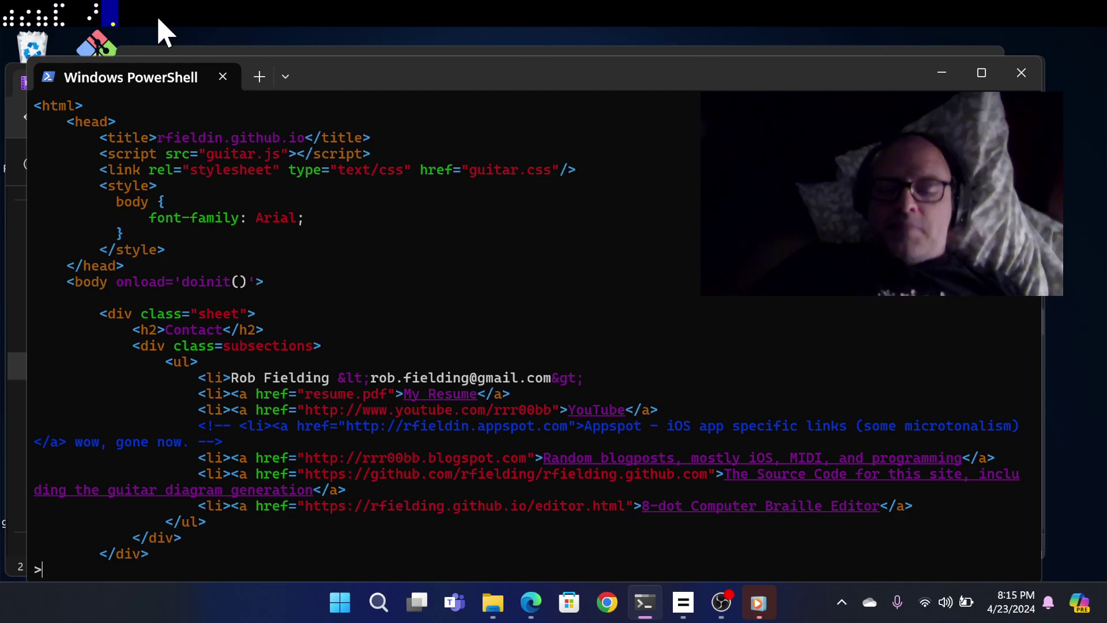
{"action": "type", "text": "l"}
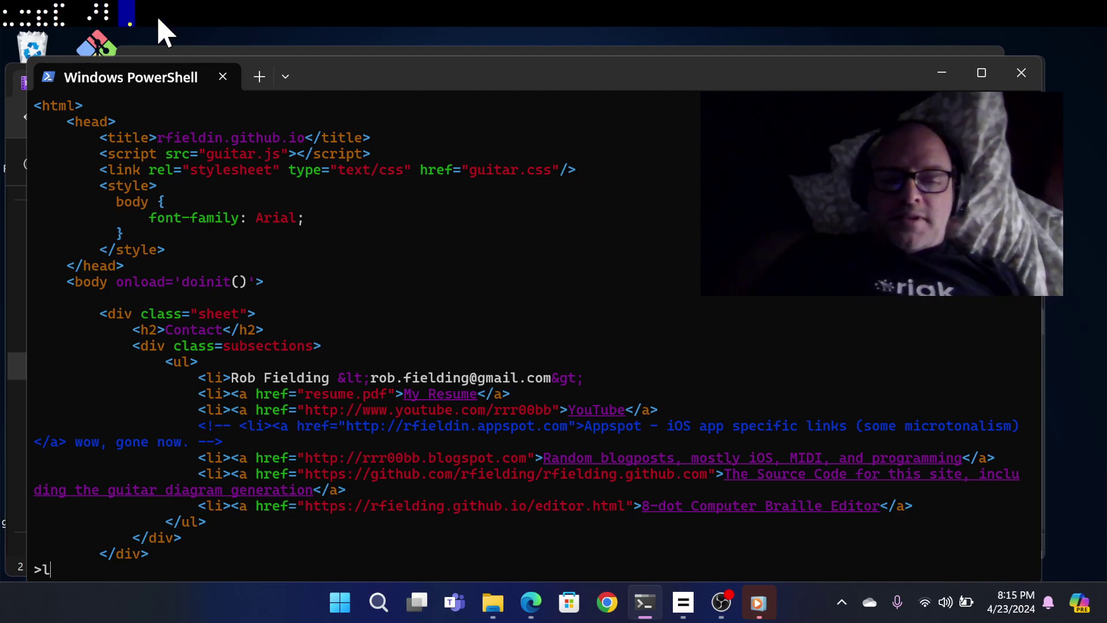
{"action": "type", "text": "s -al"}
{"action": "key", "text": "Return"}
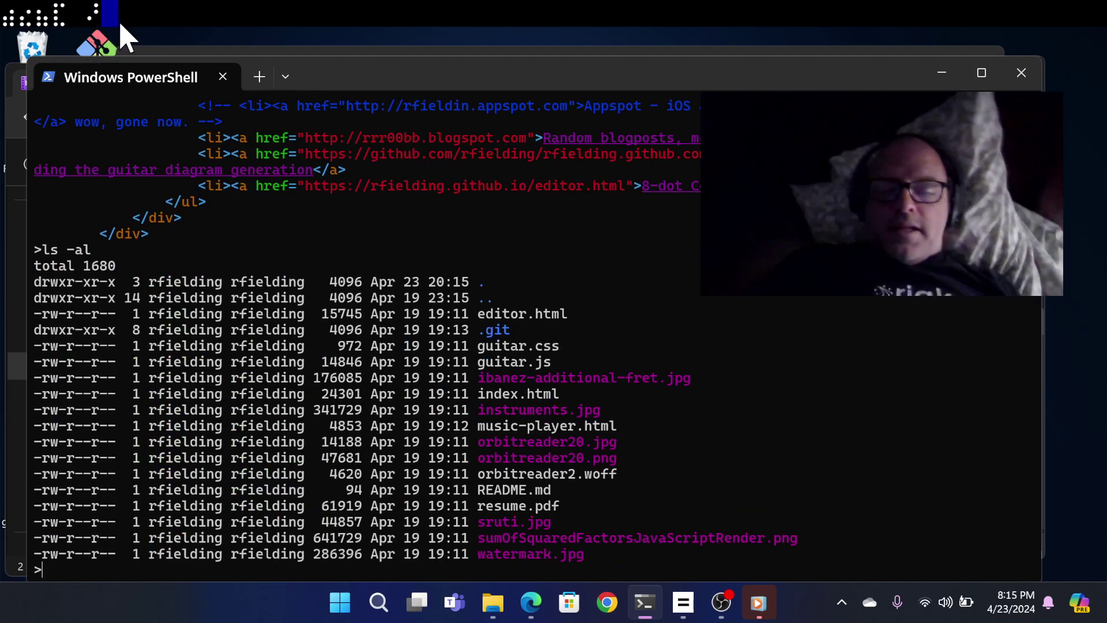
Step: Switch to the Edge browser, load editor.html from the github.io site over https, and zoom the page out one level
{"action": "left_click", "coordinate": [531, 602]}
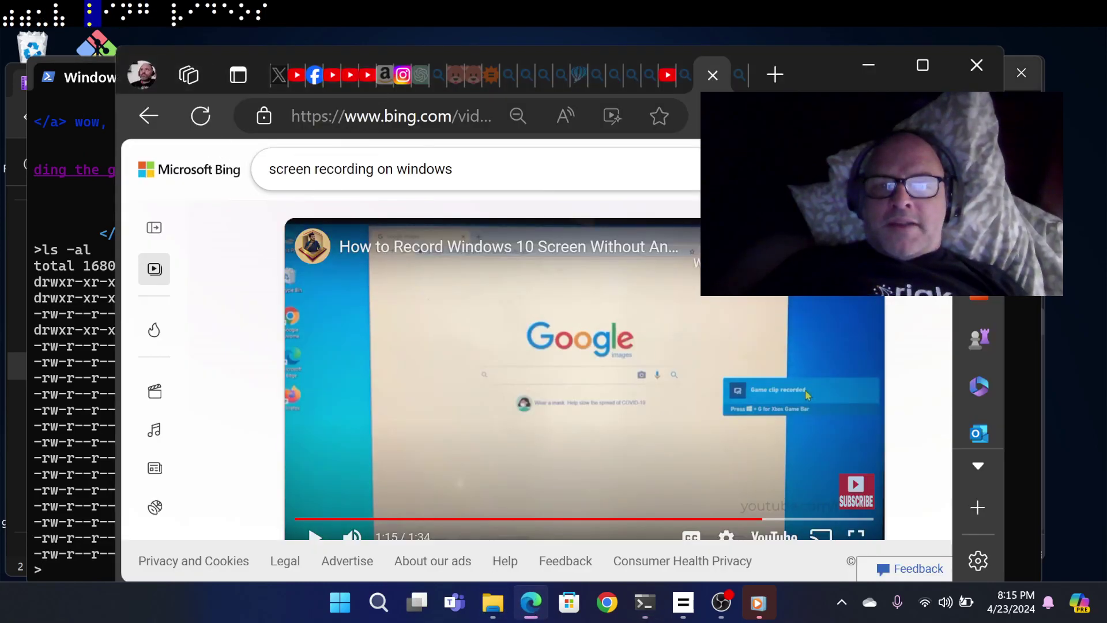
{"action": "key", "text": "alt+d"}
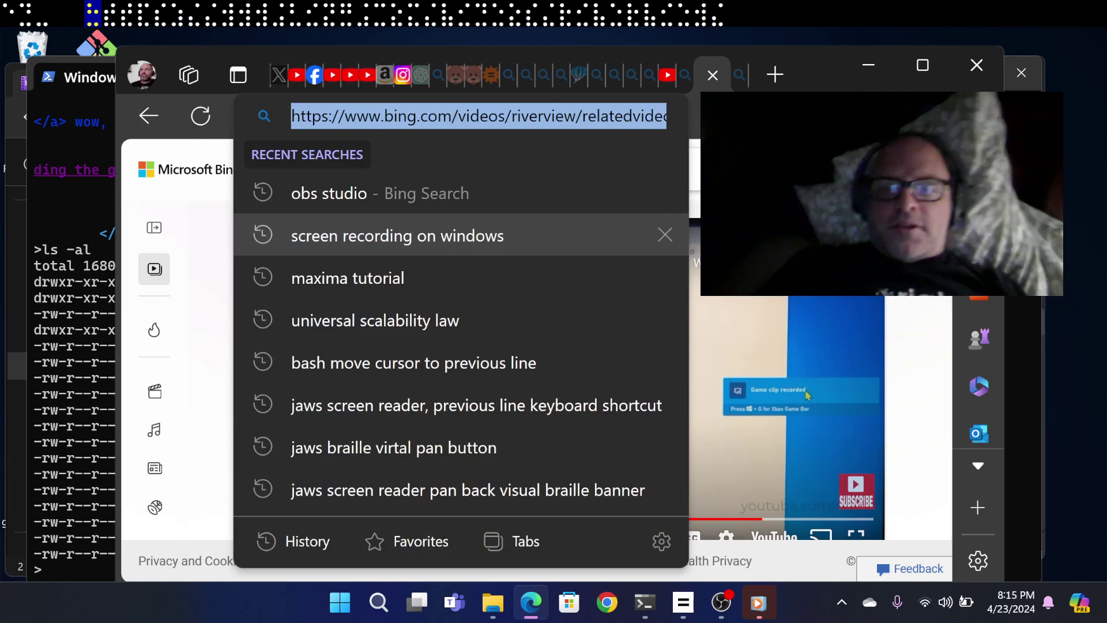
{"action": "type", "text": "https://"}
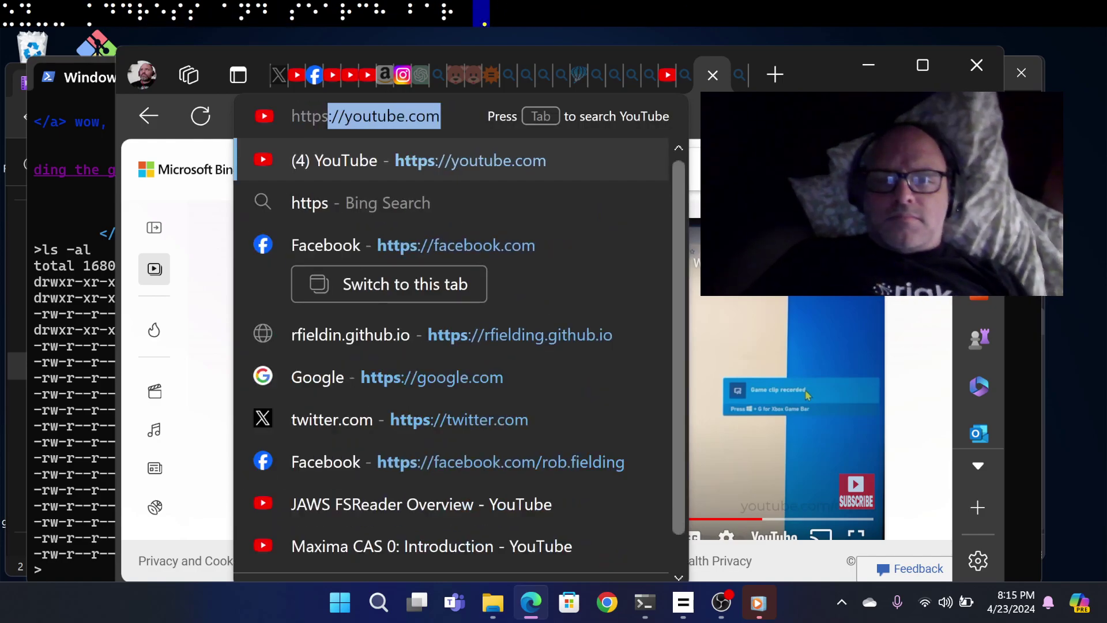
{"action": "type", "text": "rf"}
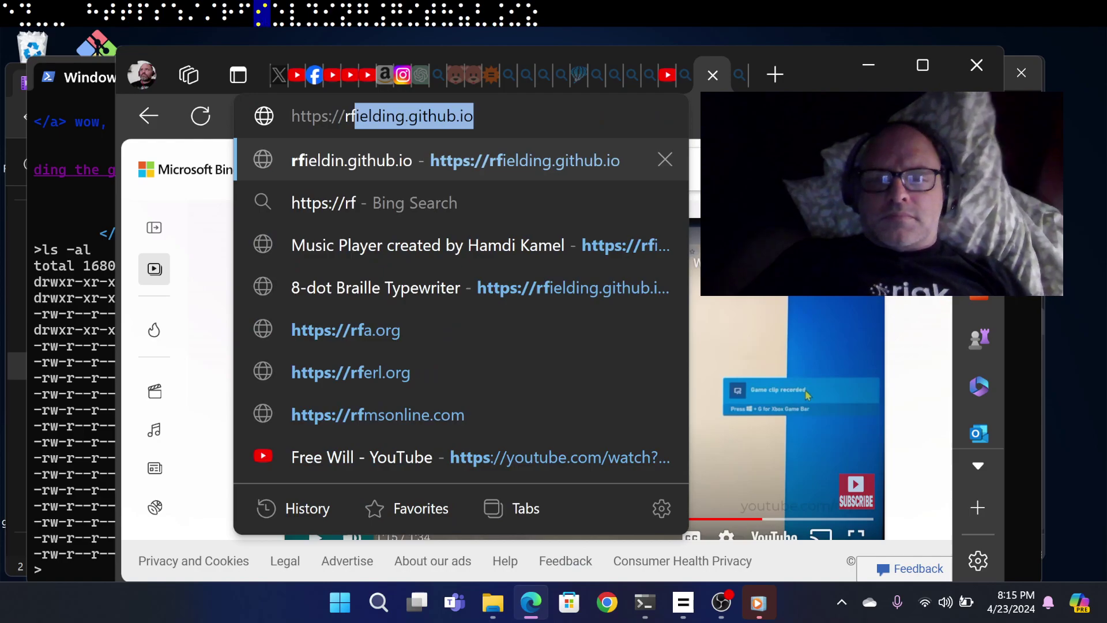
{"action": "key", "text": "Right"}
{"action": "type", "text": "/"}
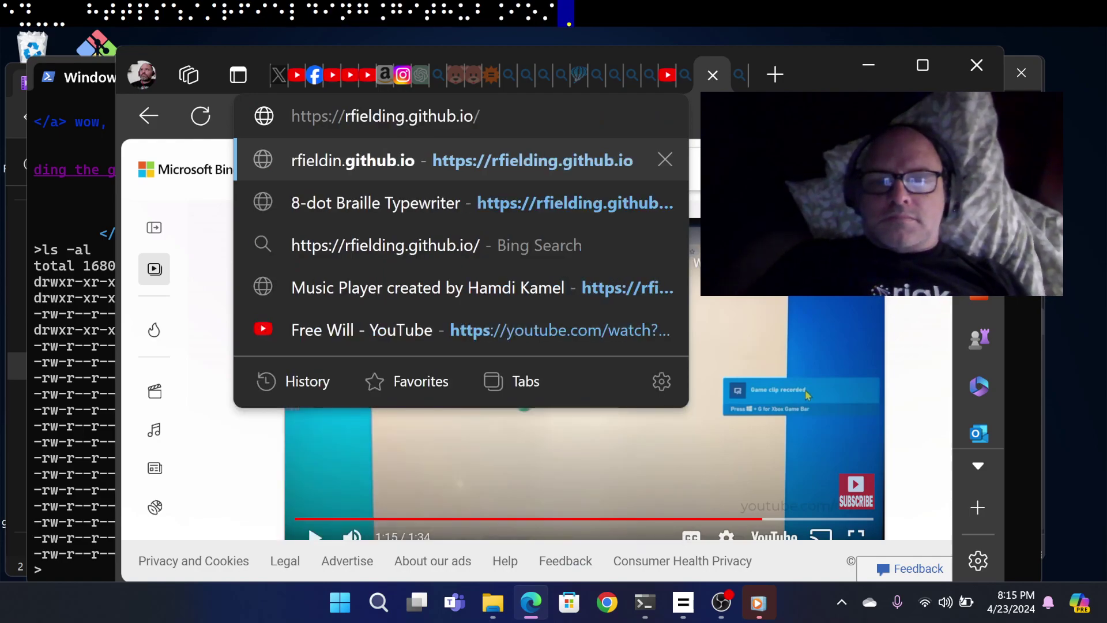
{"action": "type", "text": "edi"}
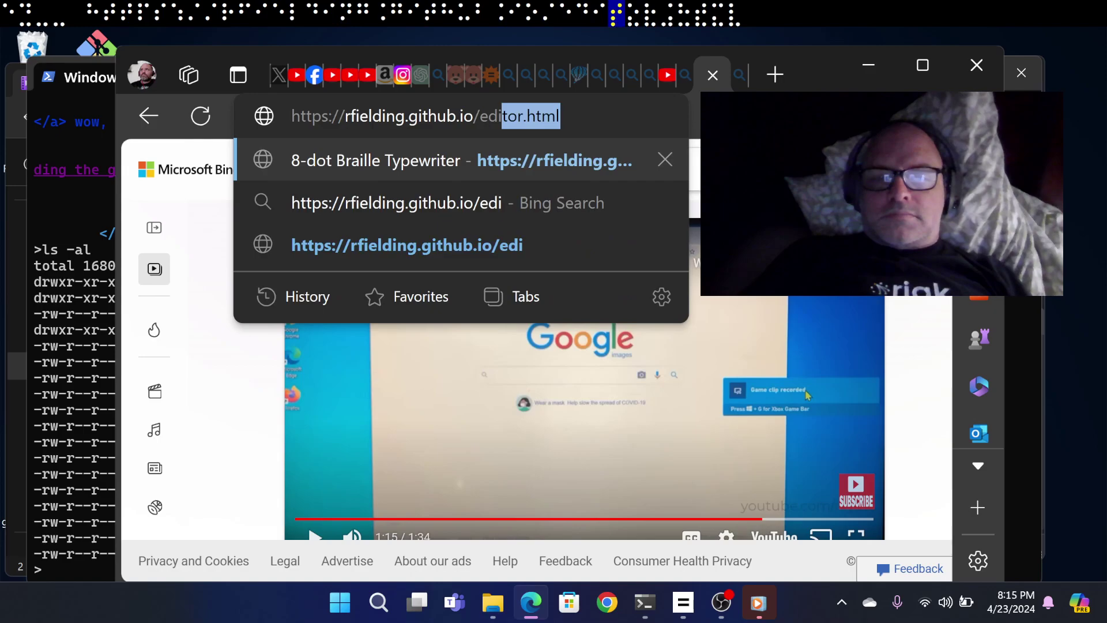
{"action": "type", "text": "tor"}
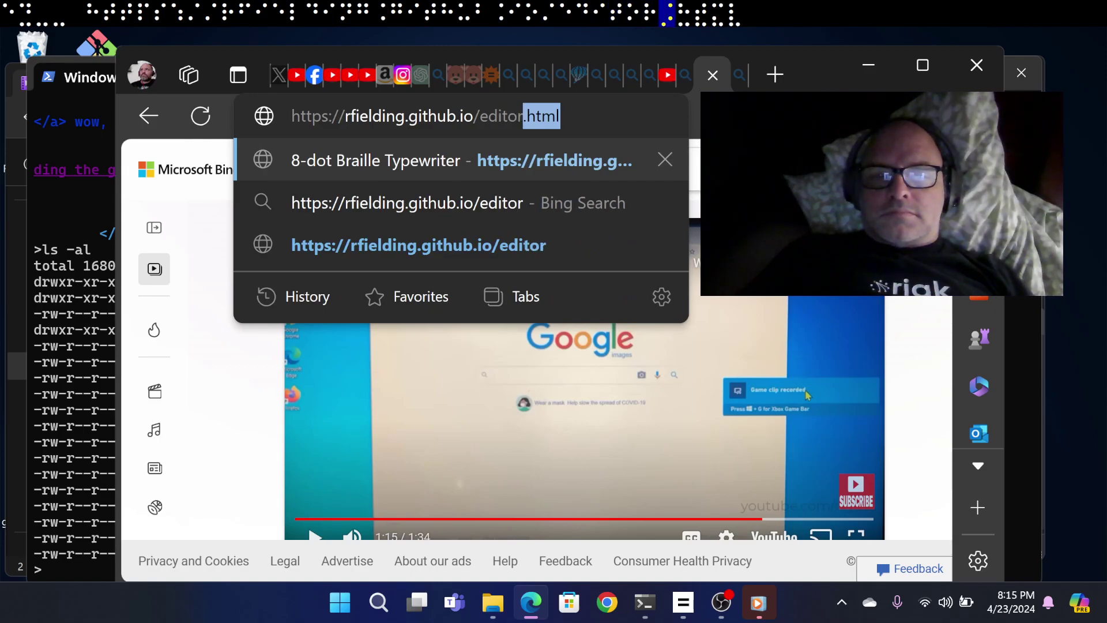
{"action": "type", "text": ".html"}
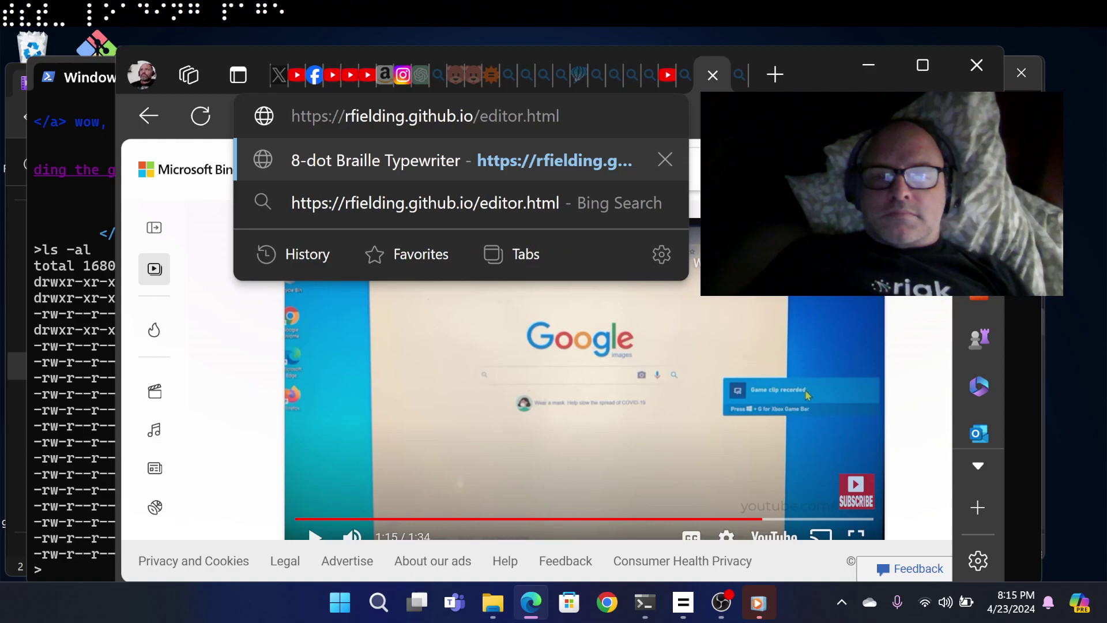
{"action": "key", "text": "Return"}
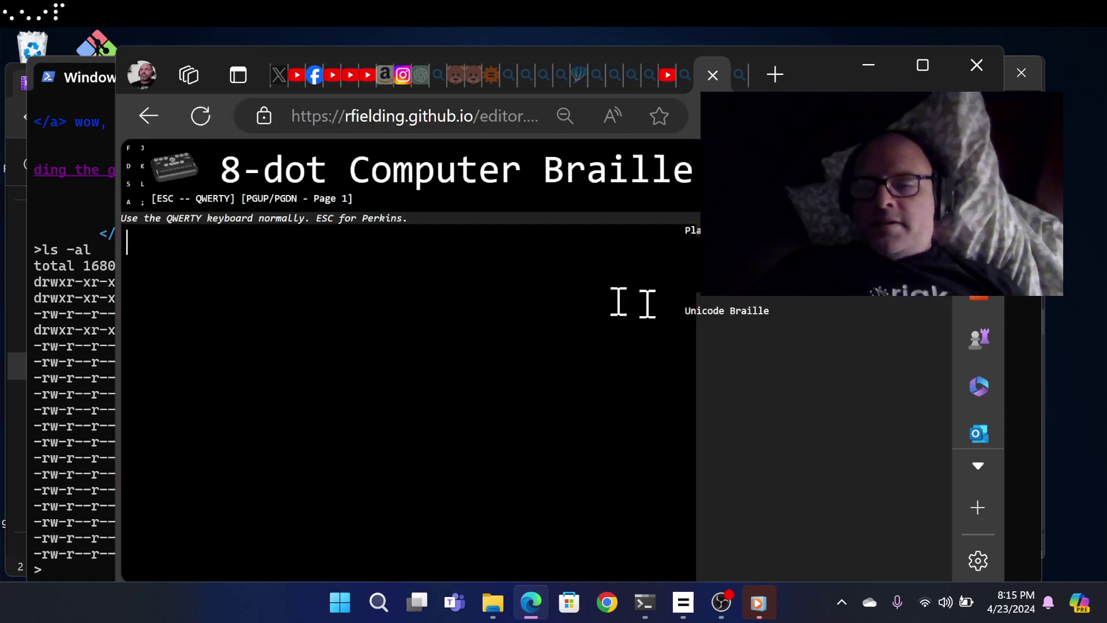
{"action": "key", "text": "ctrl+minus"}
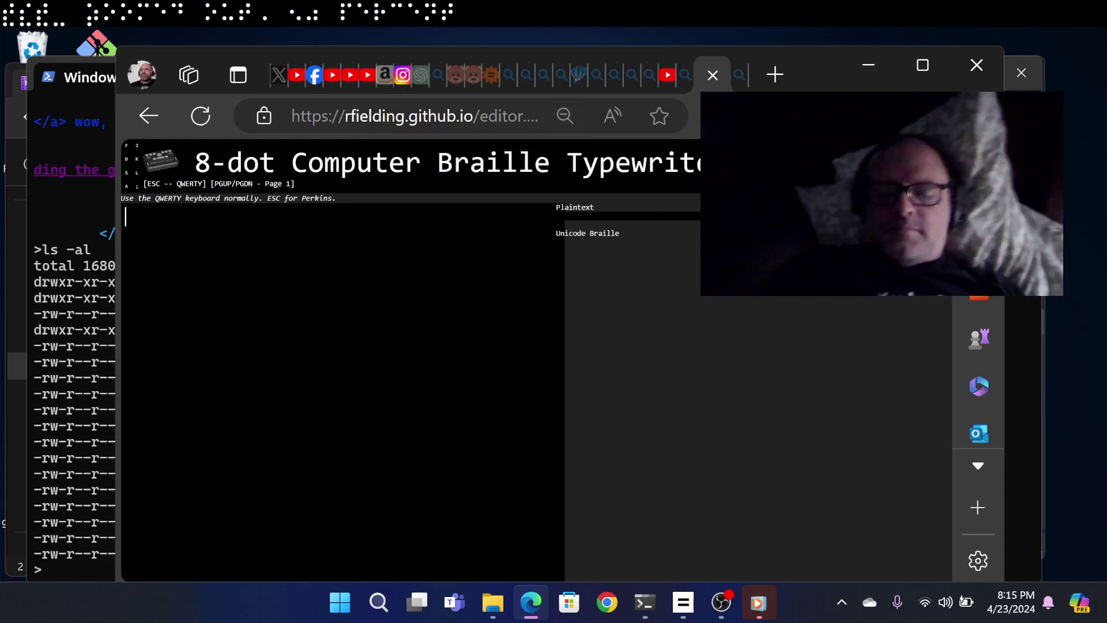
Step: Enter the text "Hello, world!" in the 8-dot braille typewriter
{"action": "type", "text": "Hell"}
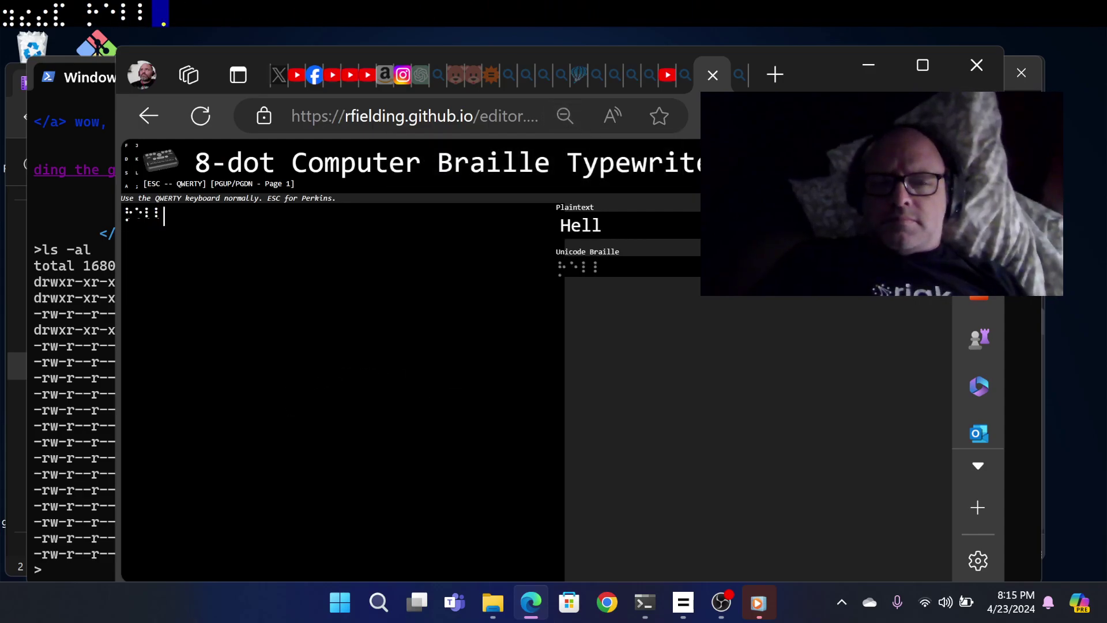
{"action": "type", "text": "o,"}
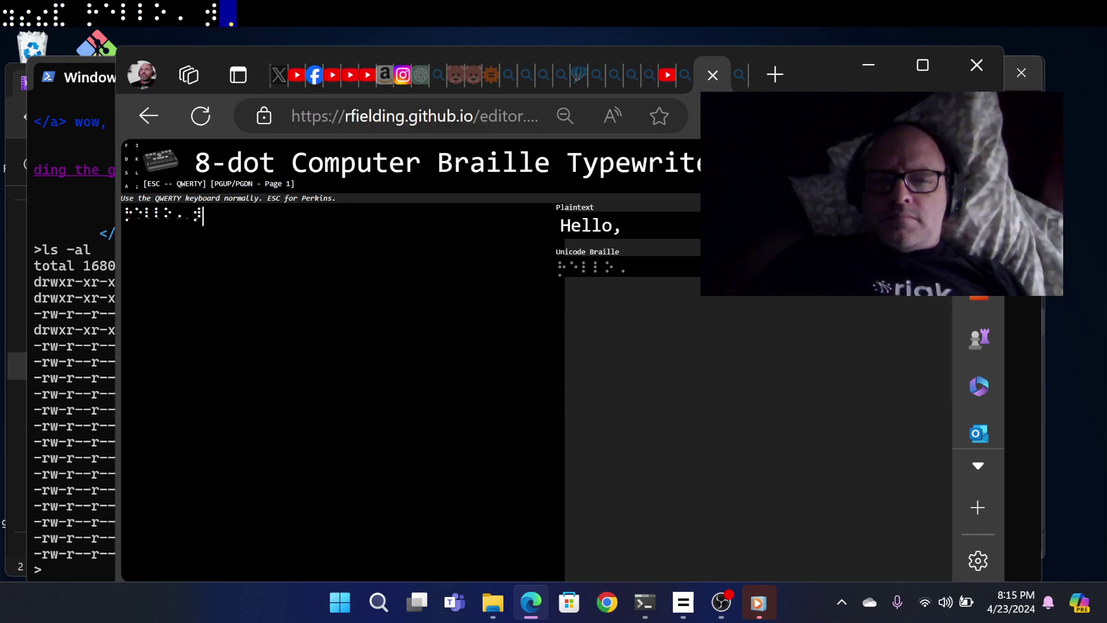
{"action": "type", "text": " world"}
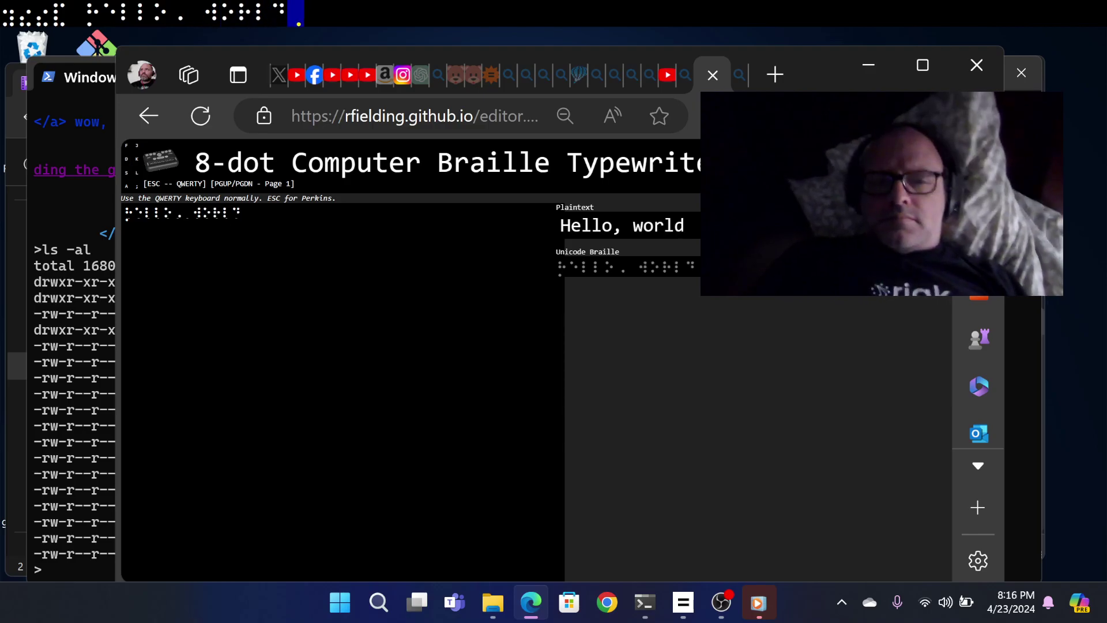
{"action": "type", "text": "!"}
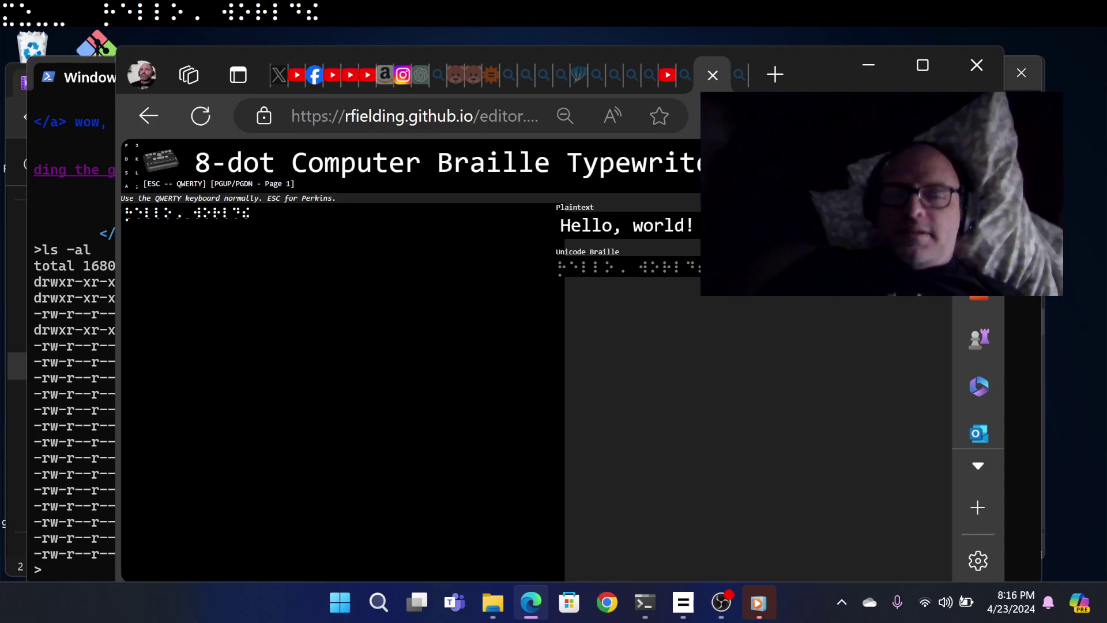
Step: Delete the whole "Hello, world!" text from the braille typewriter
{"action": "key", "text": "BackSpace"}
{"action": "key", "text": "BackSpace"}
{"action": "key", "text": "BackSpace"}
{"action": "key", "text": "BackSpace"}
{"action": "key", "text": "BackSpace"}
{"action": "key", "text": "BackSpace"}
{"action": "key", "text": "BackSpace"}
{"action": "key", "text": "BackSpace"}
{"action": "key", "text": "BackSpace"}
{"action": "key", "text": "BackSpace"}
{"action": "key", "text": "BackSpace"}
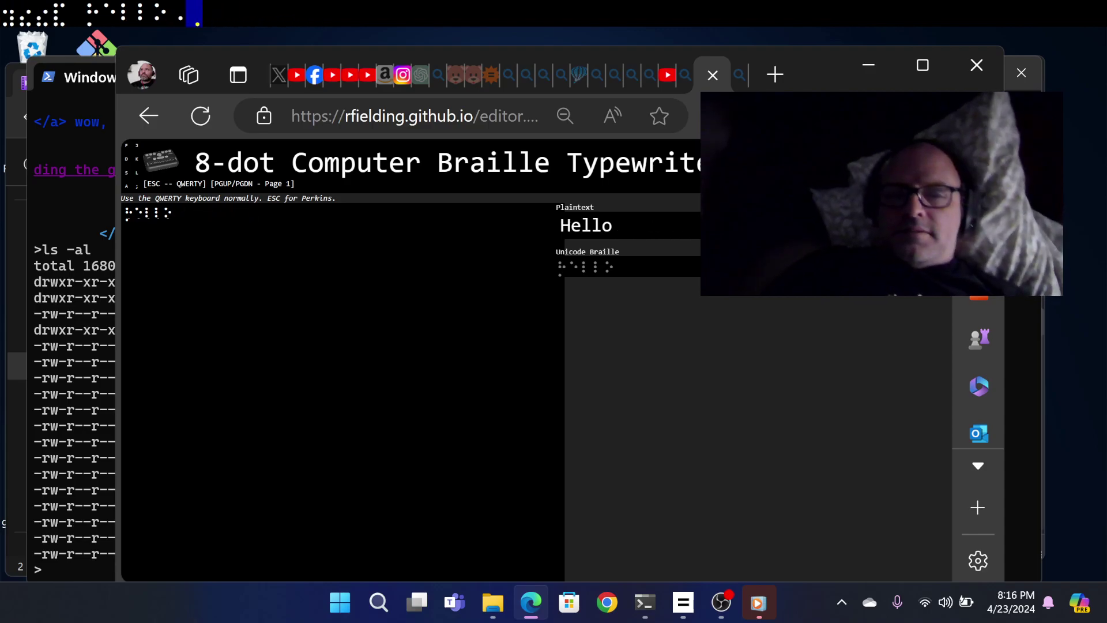
{"action": "key", "text": "BackSpace"}
{"action": "key", "text": "BackSpace"}
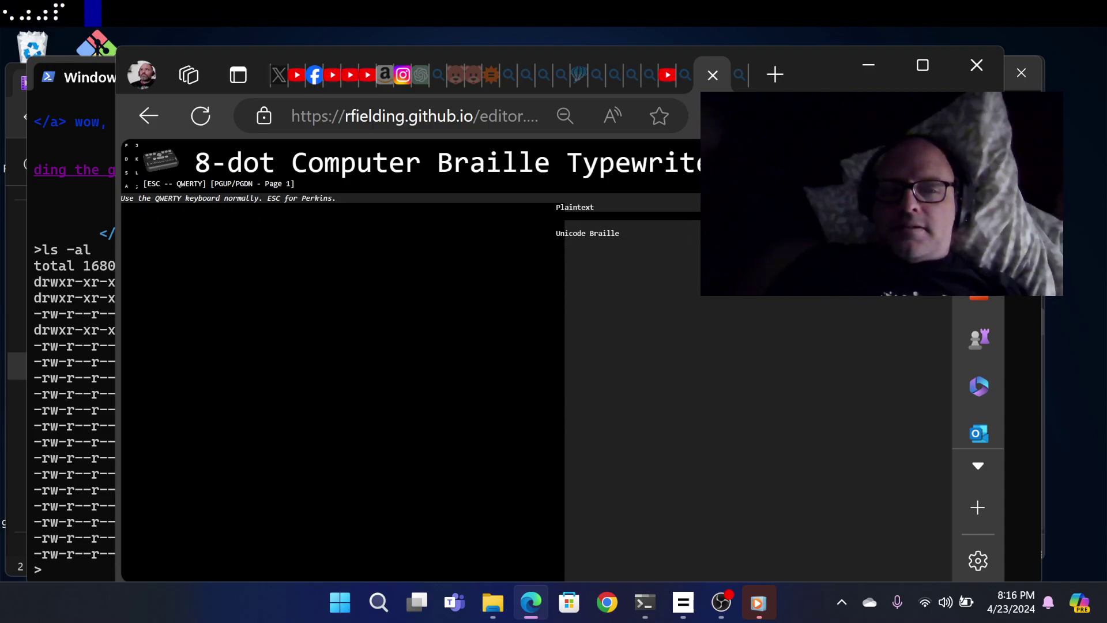
Step: Write "Screen Readers Are Hard! :-)" in the empty braille typewriter
{"action": "type", "text": "Screen"}
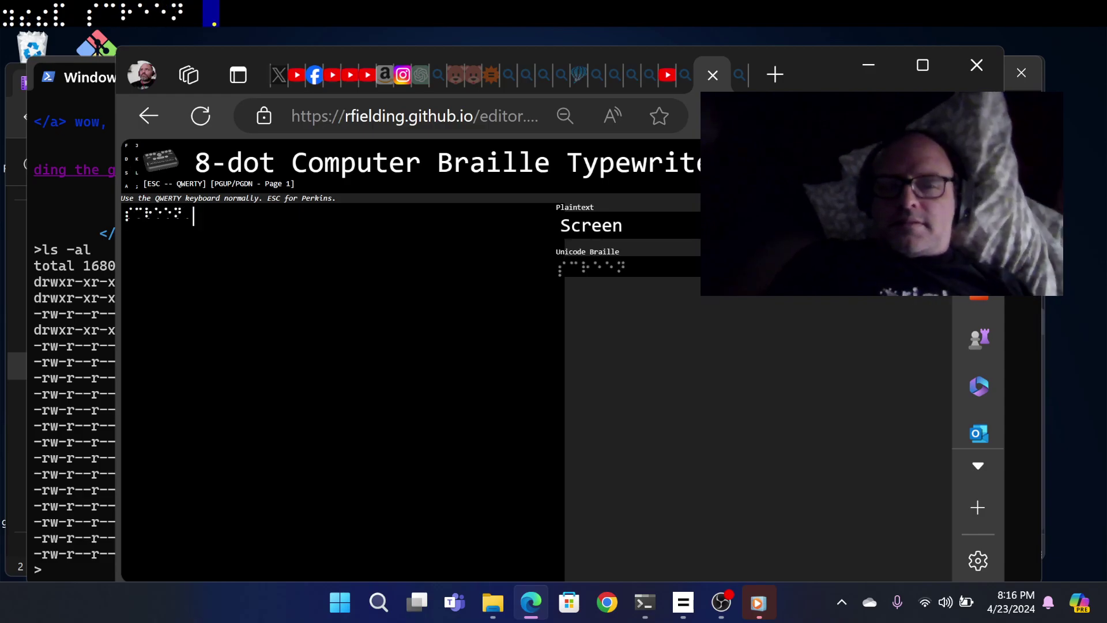
{"action": "type", "text": " Reader"}
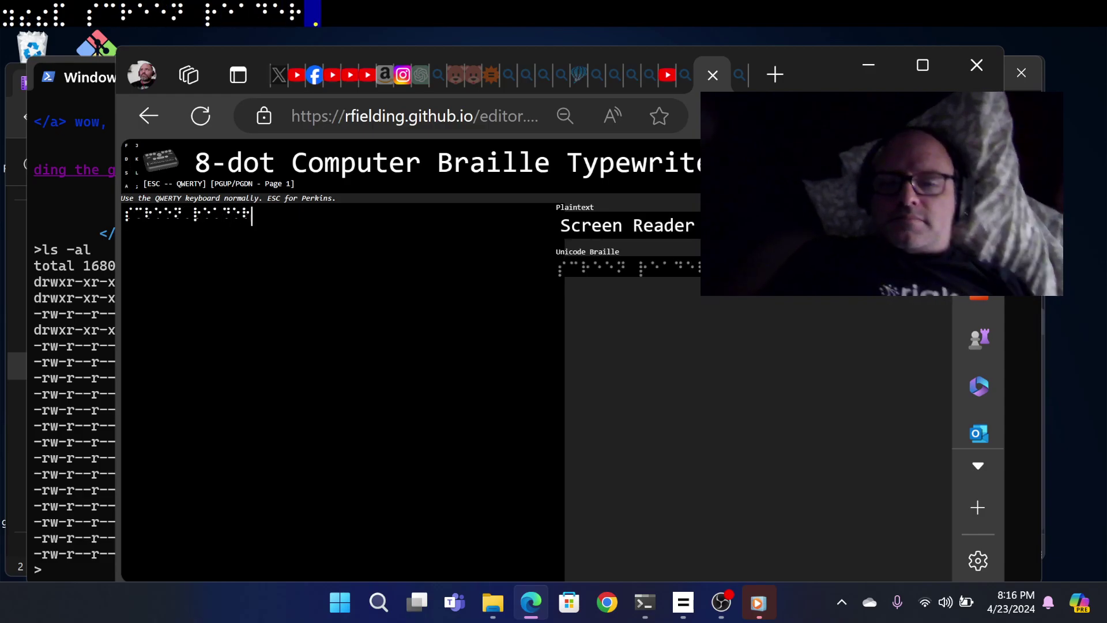
{"action": "type", "text": "s ar"}
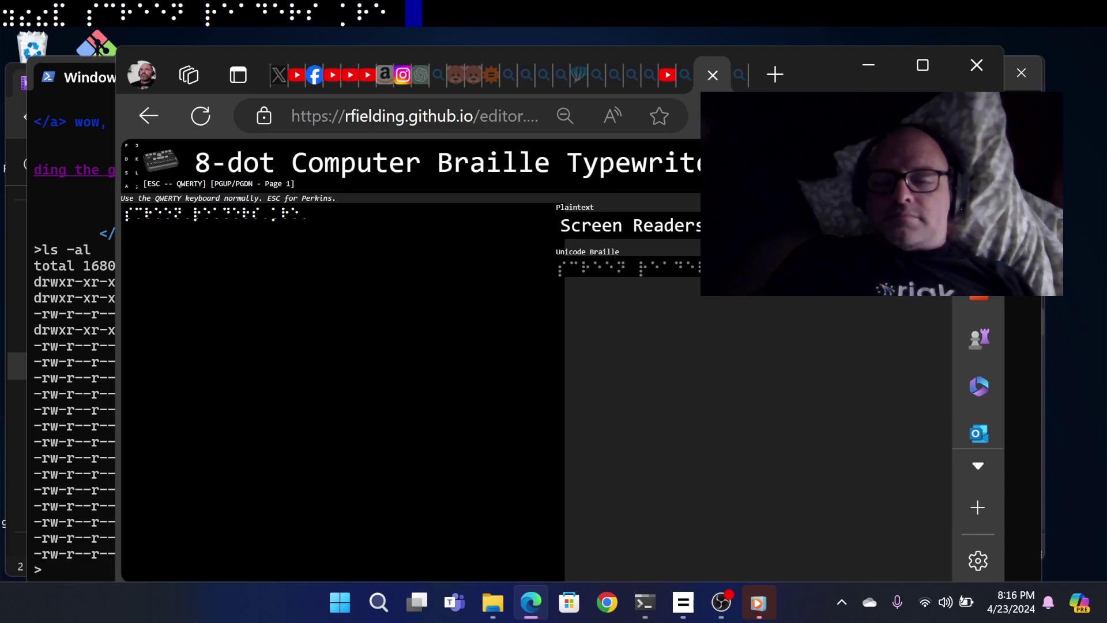
{"action": "type", "text": "e great"}
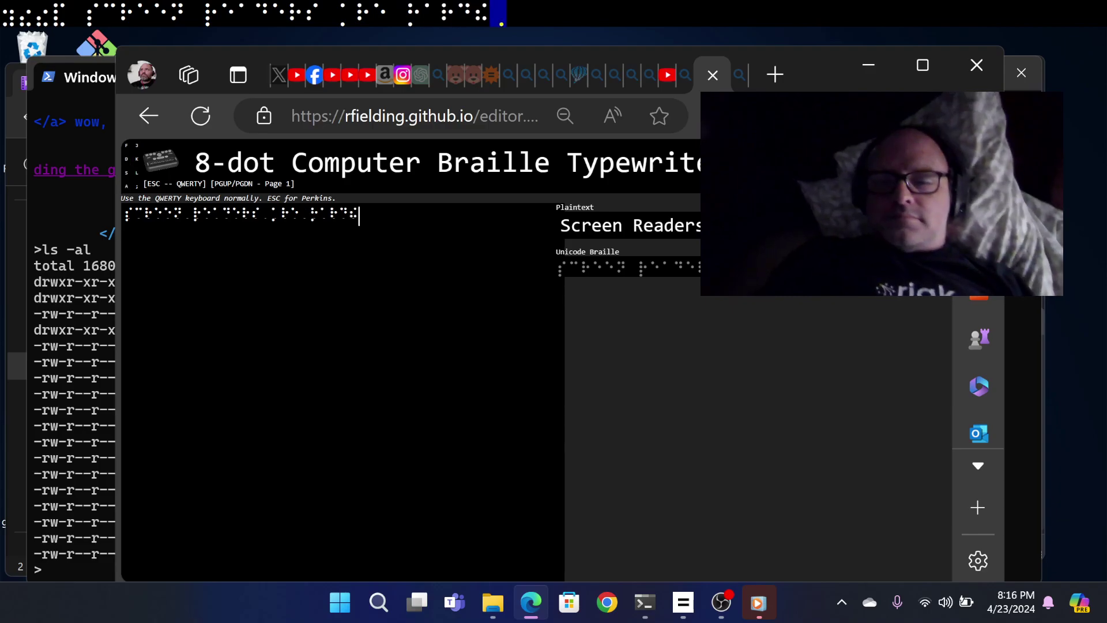
{"action": "type", "text": " for"}
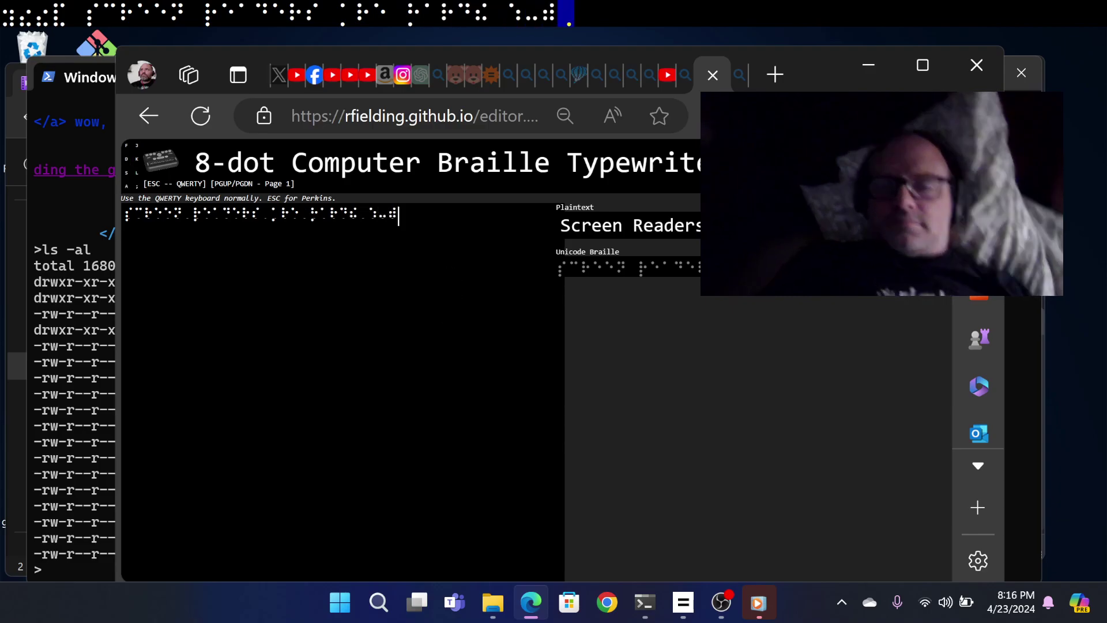
Step: Move backward character by character from the end of the braille text to the start of the word "Hard!"
{"action": "key", "text": "Left"}
{"action": "key", "text": "Left"}
{"action": "key", "text": "Left"}
{"action": "key", "text": "Left"}
{"action": "key", "text": "Left"}
{"action": "key", "text": "Left"}
{"action": "key", "text": "Left"}
{"action": "key", "text": "Left"}
{"action": "key", "text": "Left"}
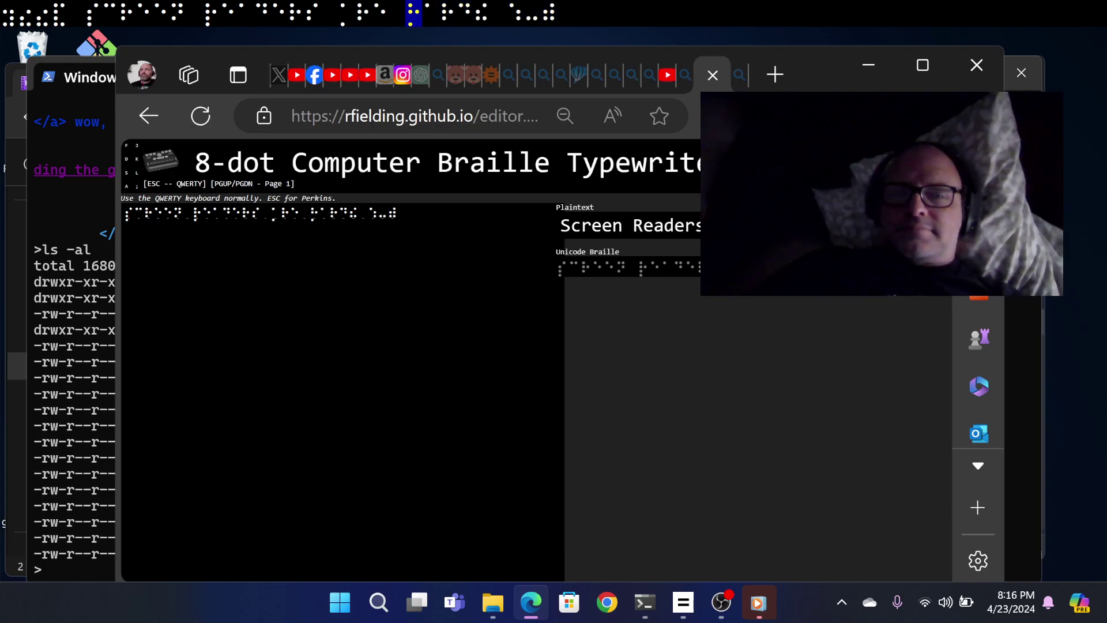
Step: Read forward character by character from "Hard!" through the end of the smiley
{"action": "key", "text": "Right"}
{"action": "key", "text": "Right"}
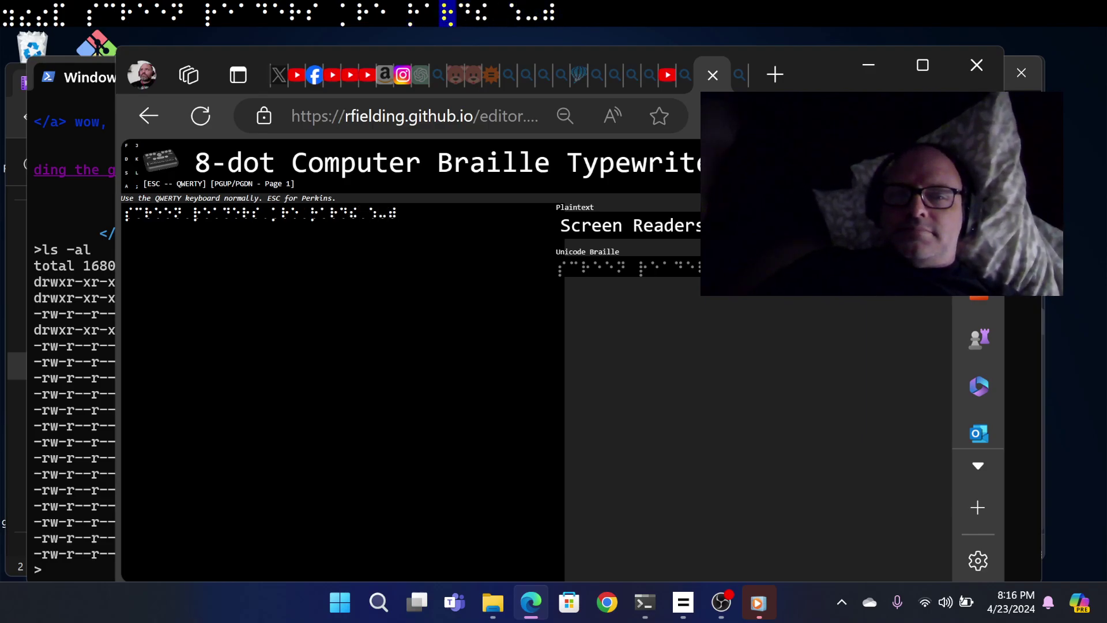
{"action": "key", "text": "Right"}
{"action": "key", "text": "Right"}
{"action": "key", "text": "Right"}
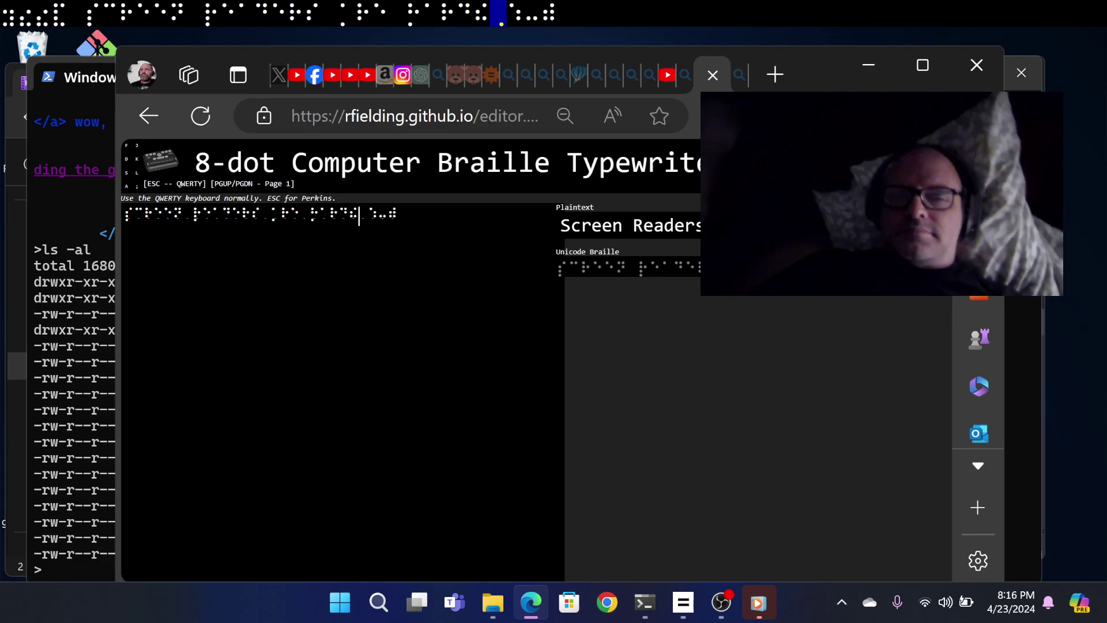
{"action": "key", "text": "Right"}
{"action": "key", "text": "Right"}
{"action": "key", "text": "Right"}
{"action": "key", "text": "Right"}
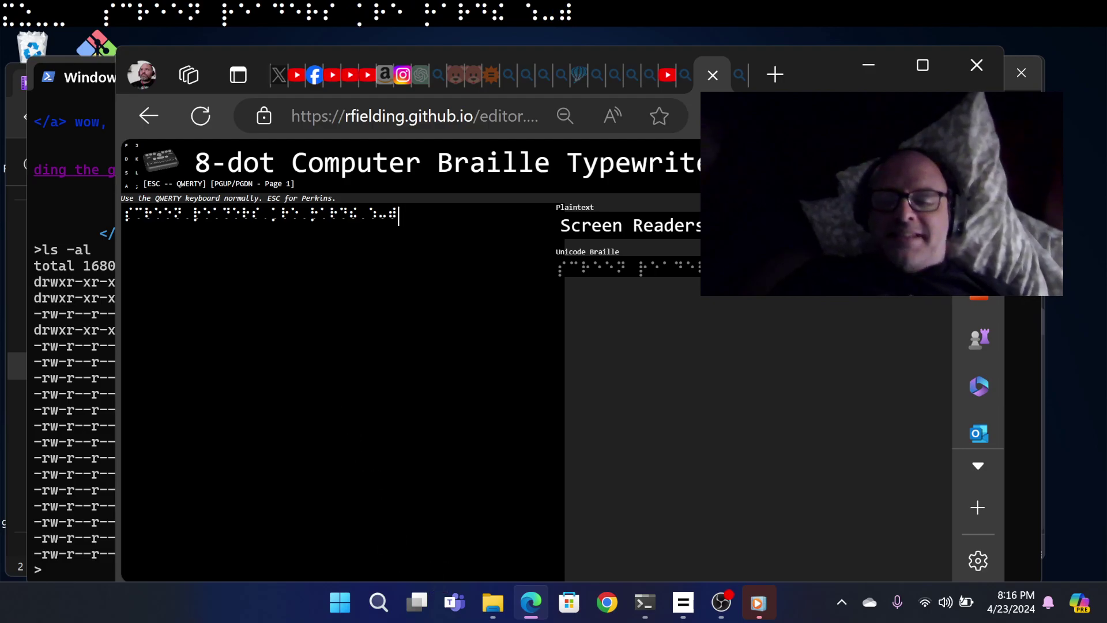
Step: Switch back to the PowerShell window and cycle through the open windows to the File Explorer window
{"action": "mouse_move", "coordinate": [720, 600]}
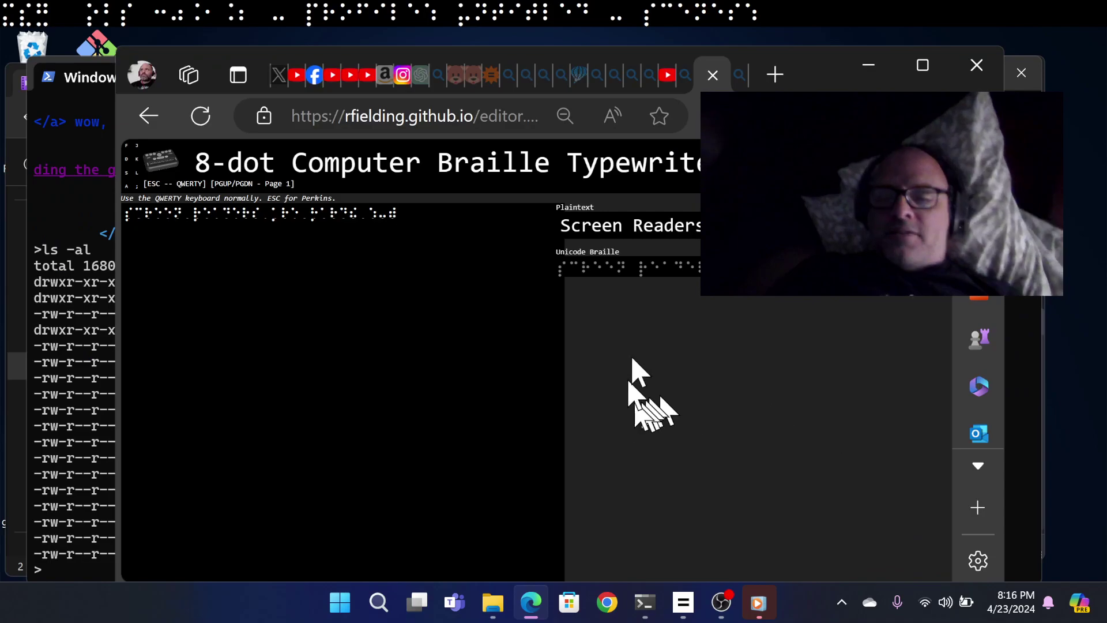
{"action": "key", "text": "alt+Tab"}
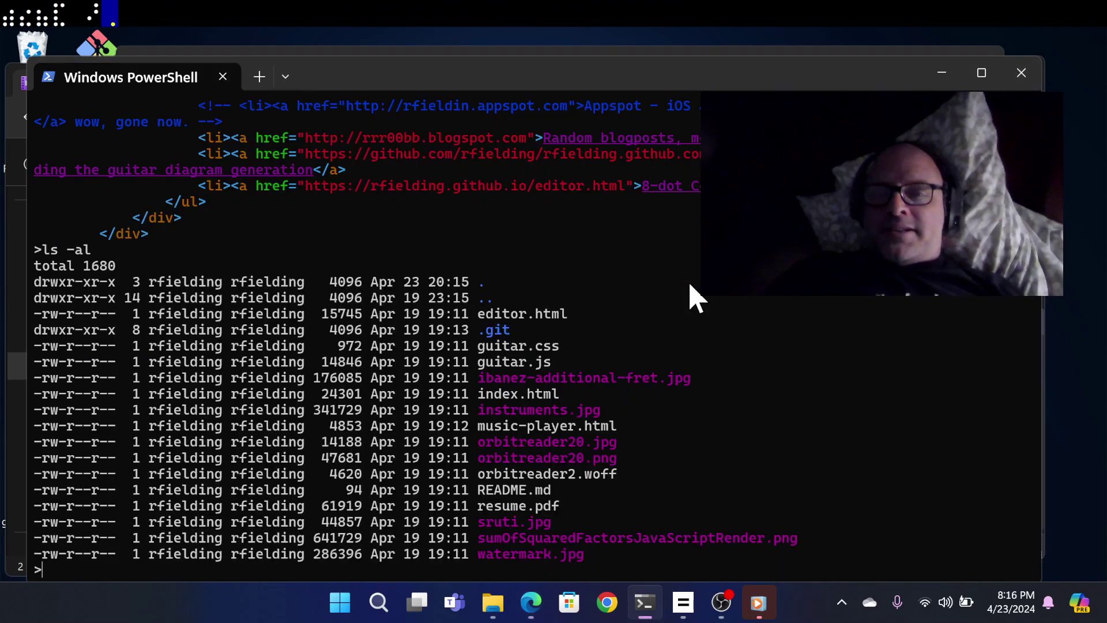
{"action": "key", "text": "alt+Tab"}
{"action": "key", "text": "alt+Tab"}
{"action": "key", "text": "alt+Tab"}
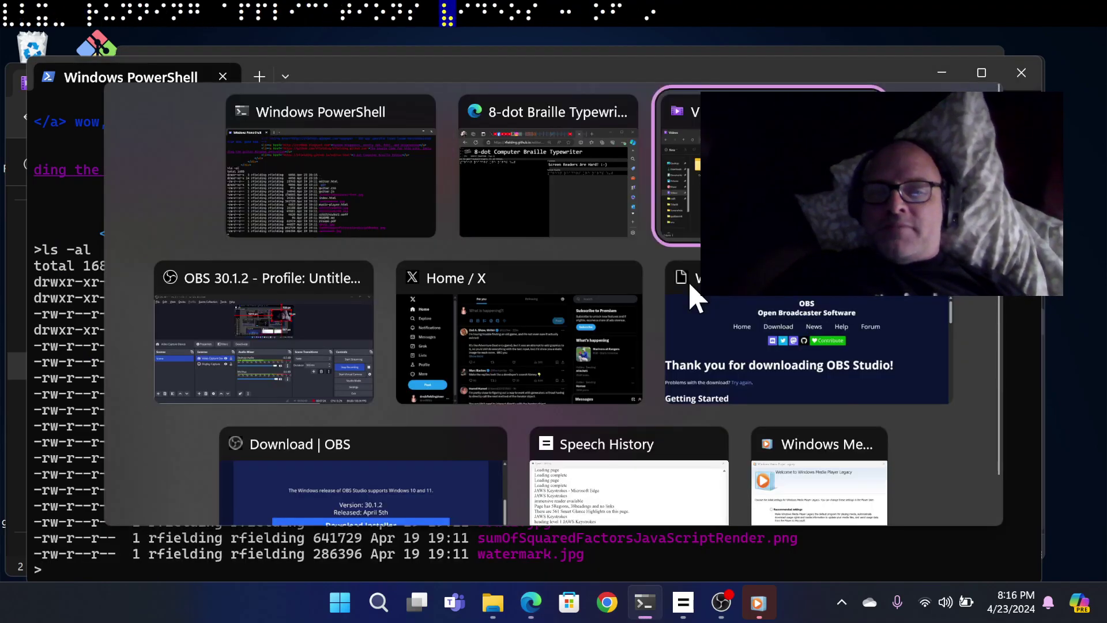